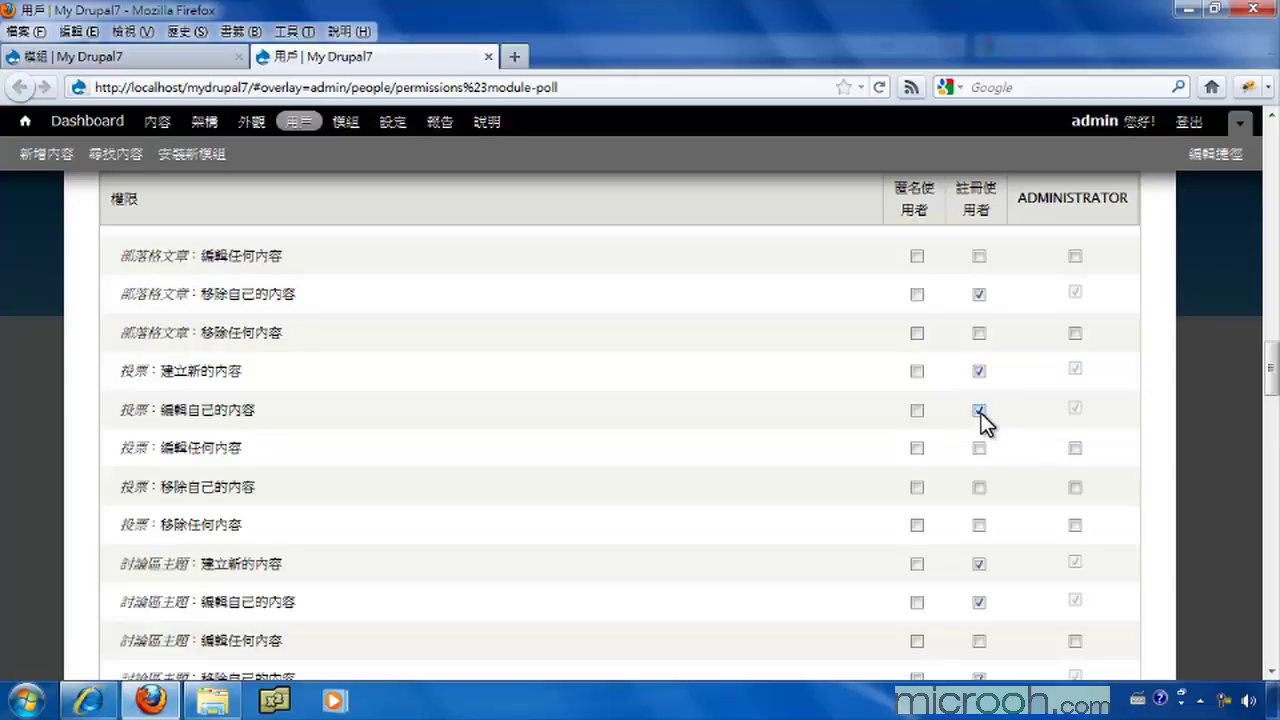
- Grant registered users (註冊使用者) the 投票：移除自己的內容 permission, save the permissions, and close the permissions page
click(979, 488)
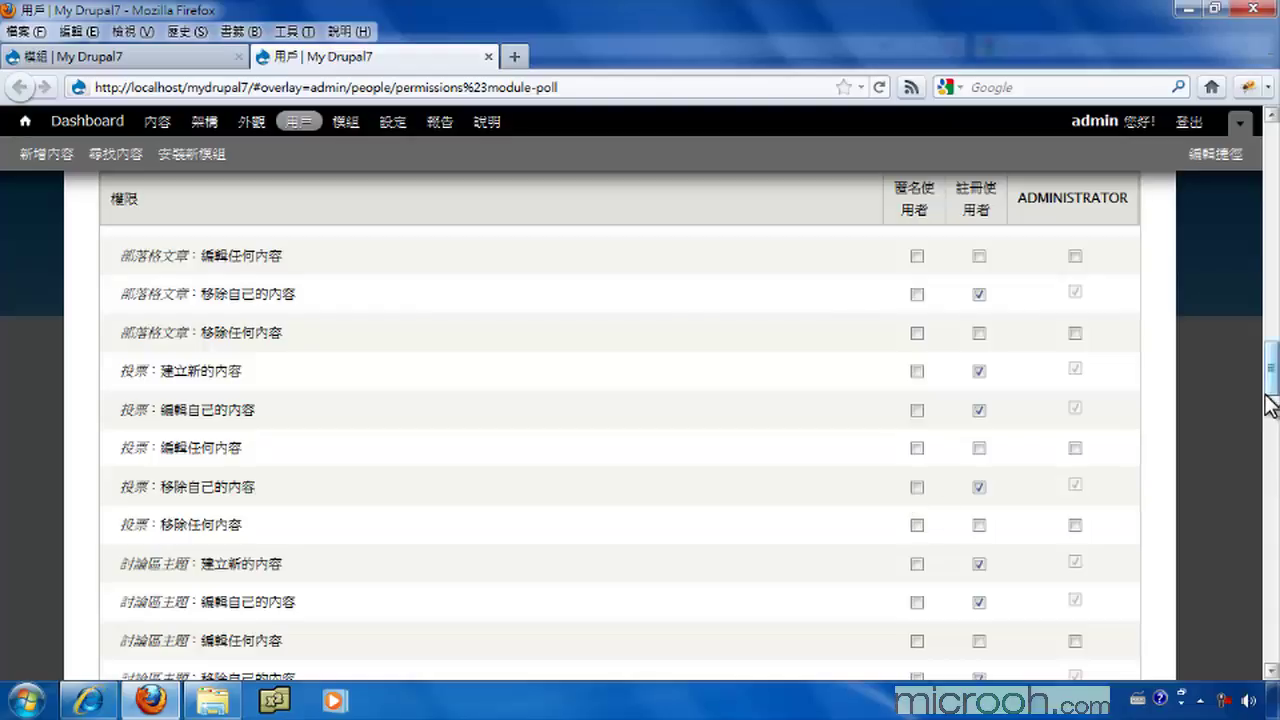
drag(1273, 380, 1272, 645)
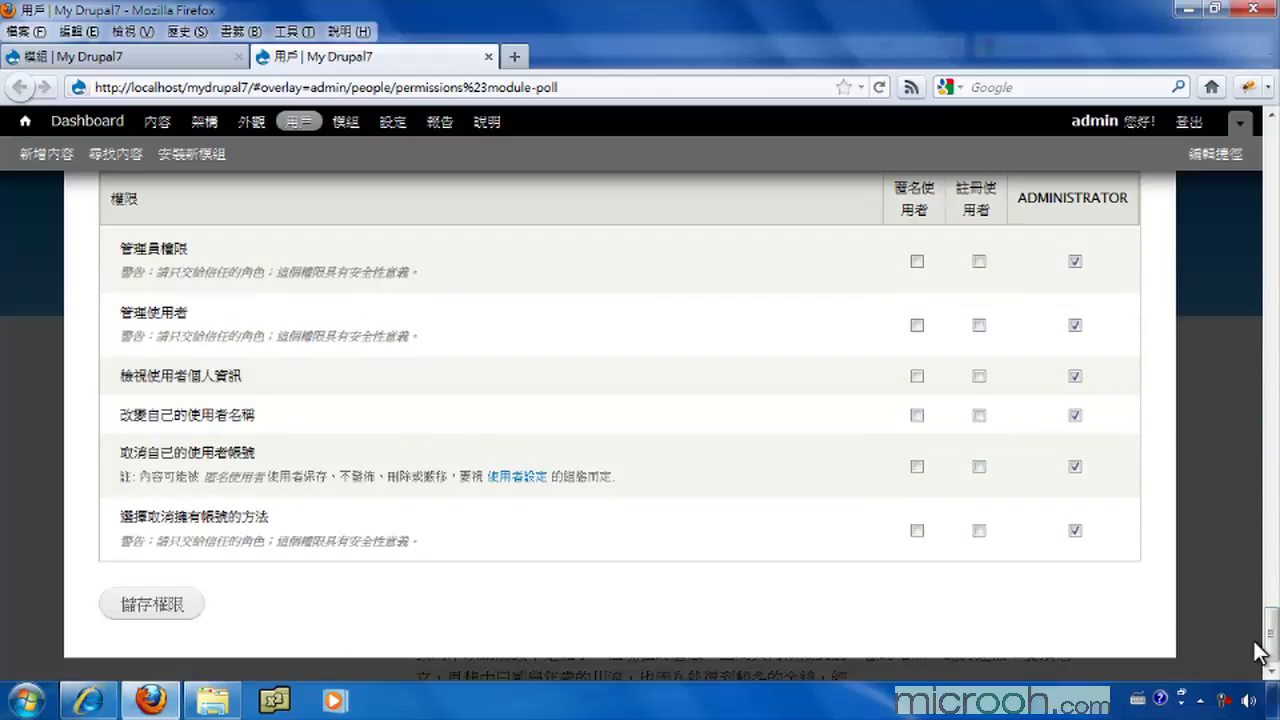
click(115, 605)
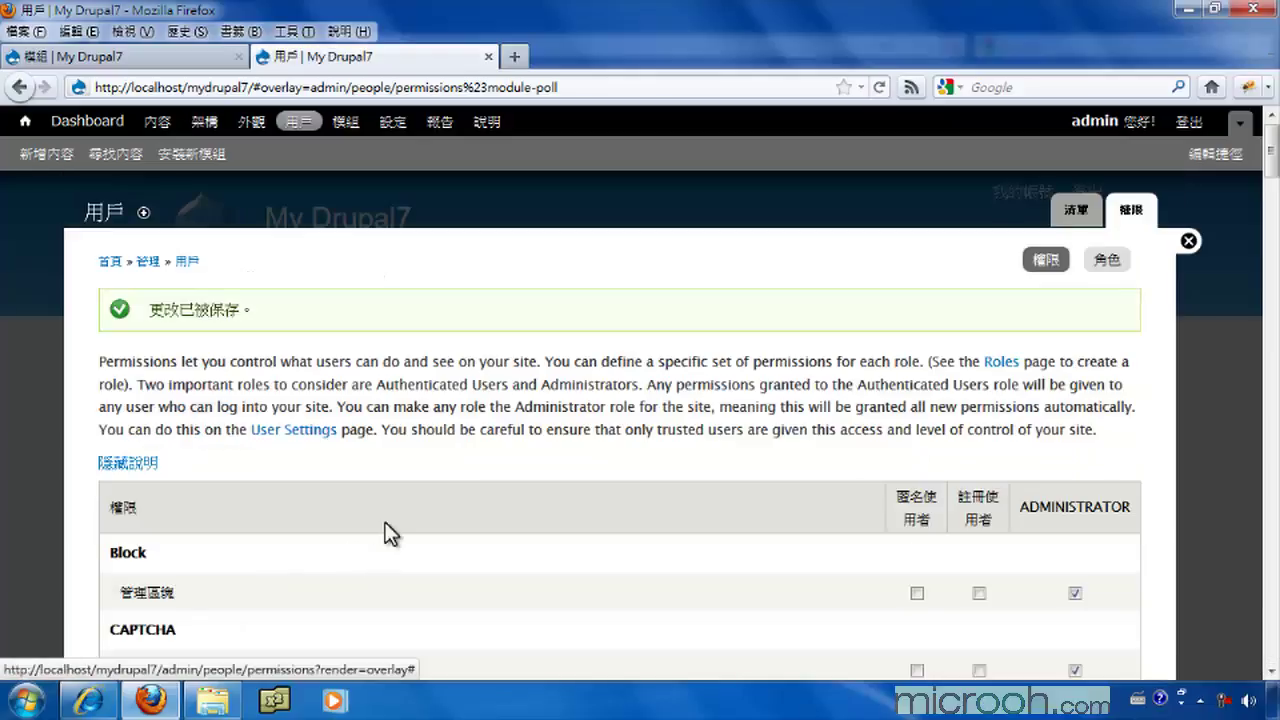
click(488, 57)
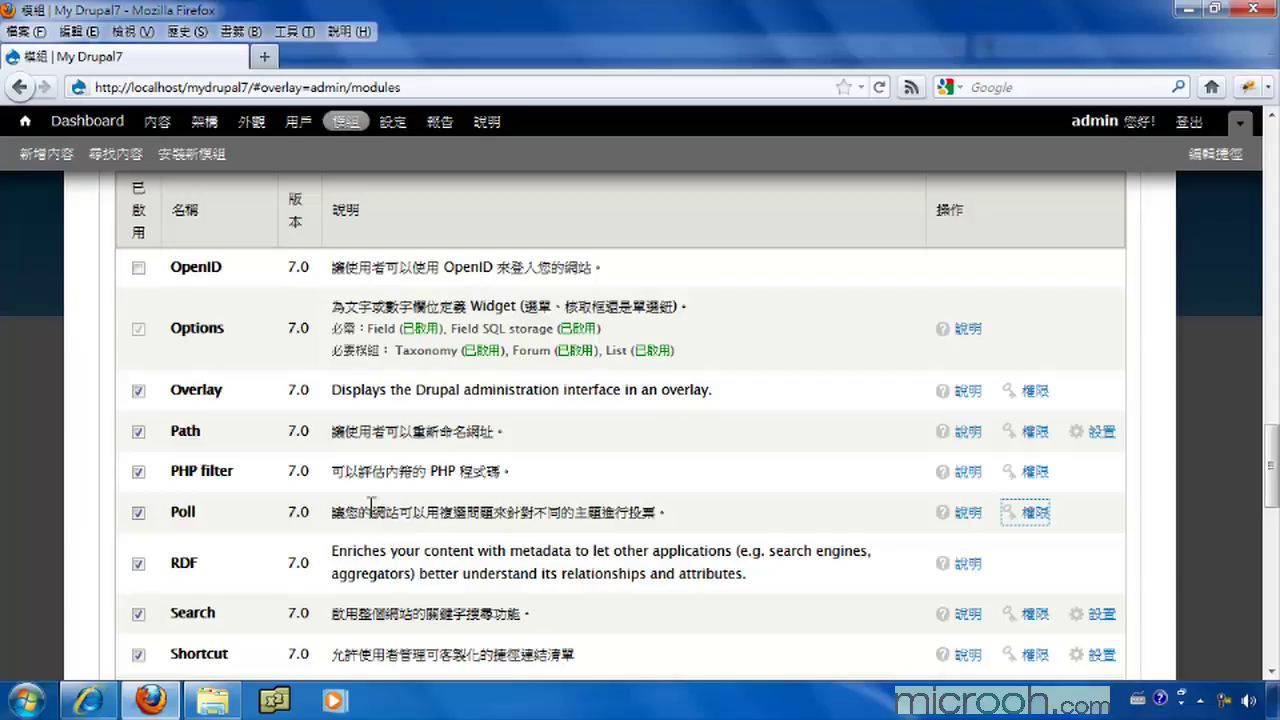
- Make User menu and 導航 available in the menu settings of the 投票 content type and save the content type
click(204, 124)
click(204, 124)
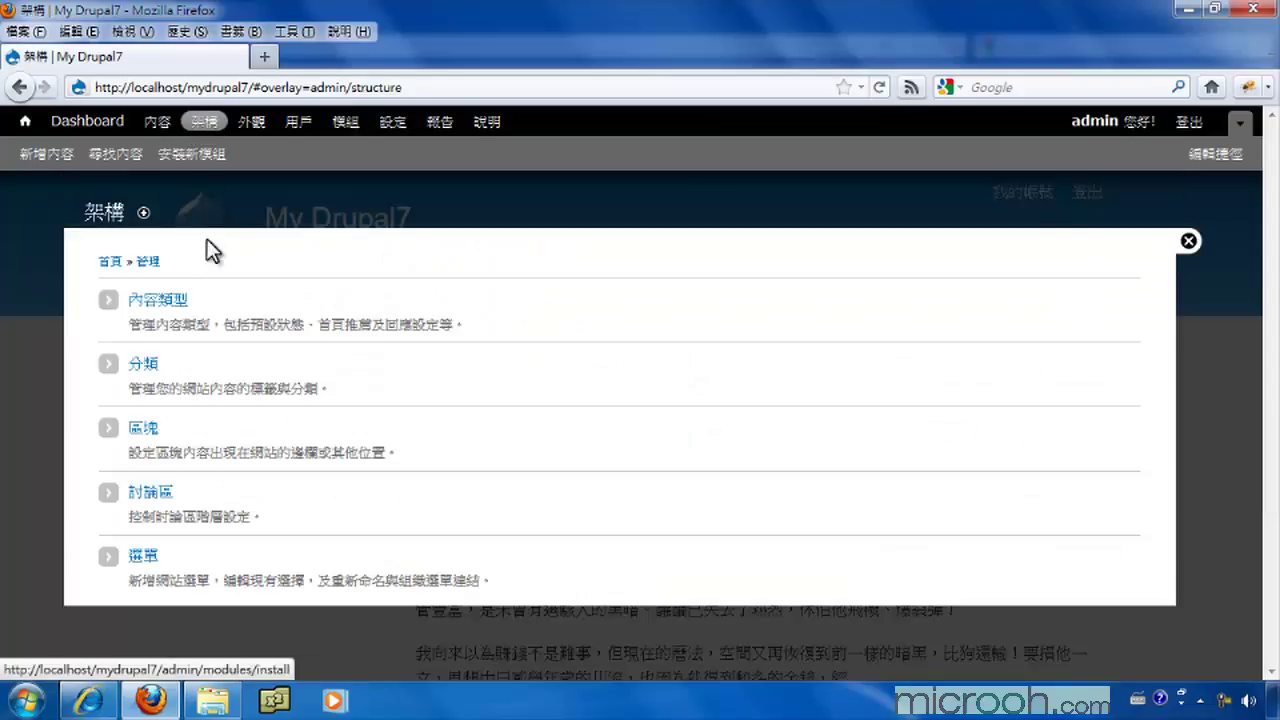
click(146, 308)
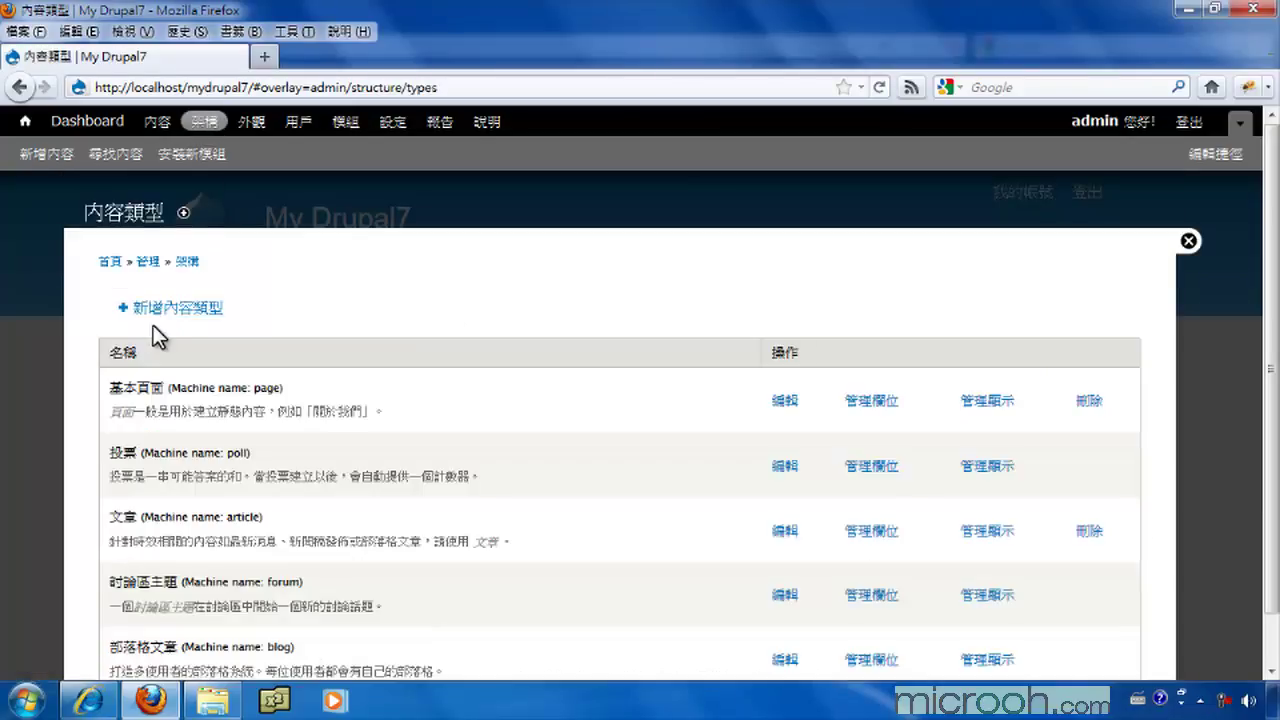
click(787, 474)
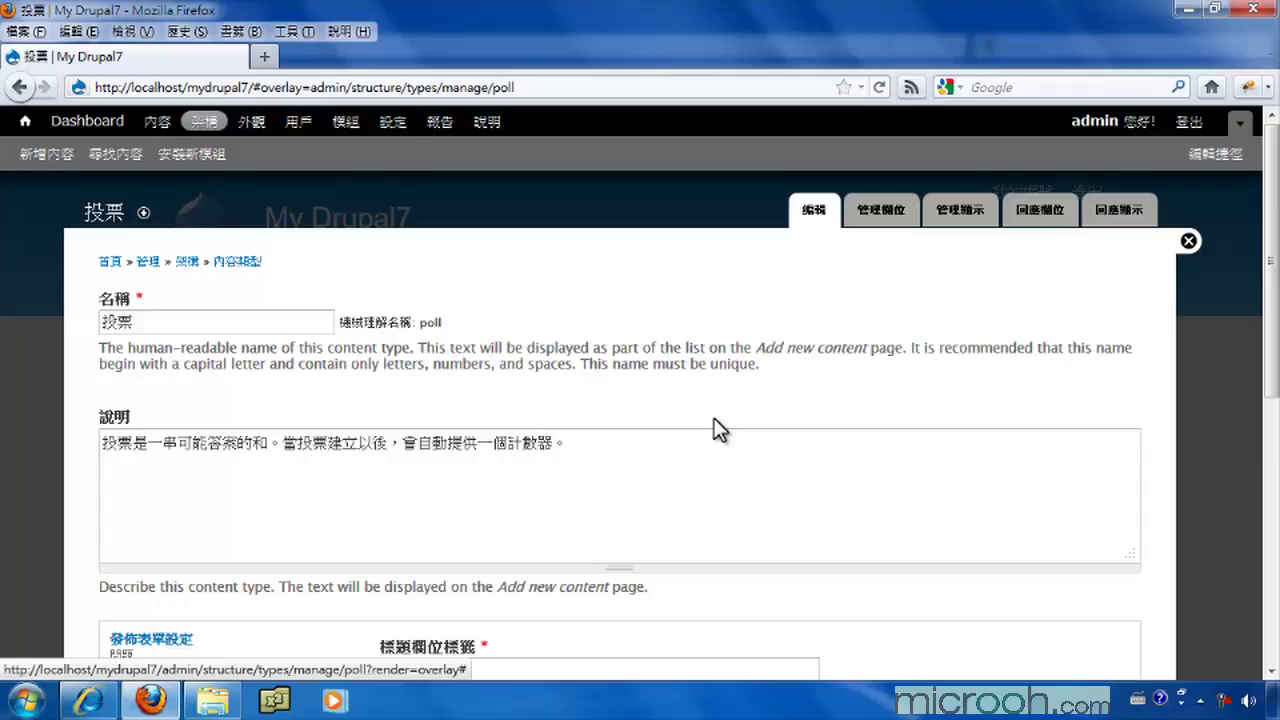
drag(1270, 338, 1270, 630)
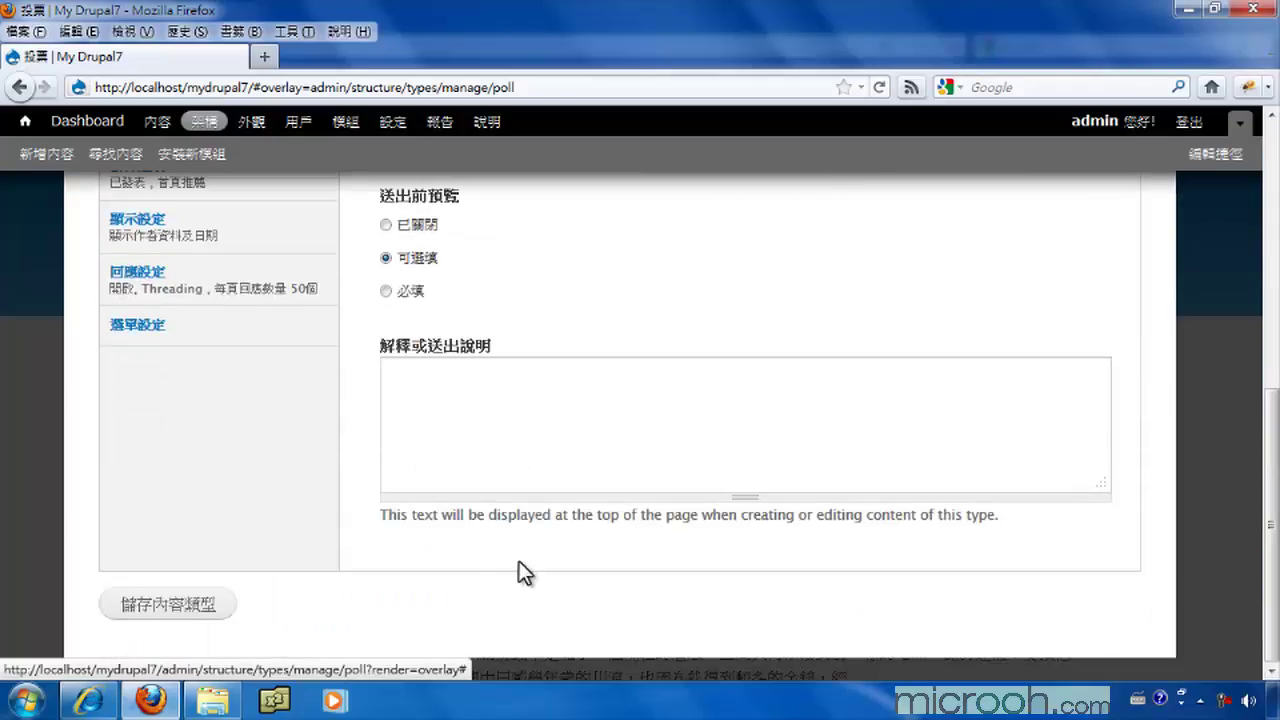
scroll(266, 495, up, 2)
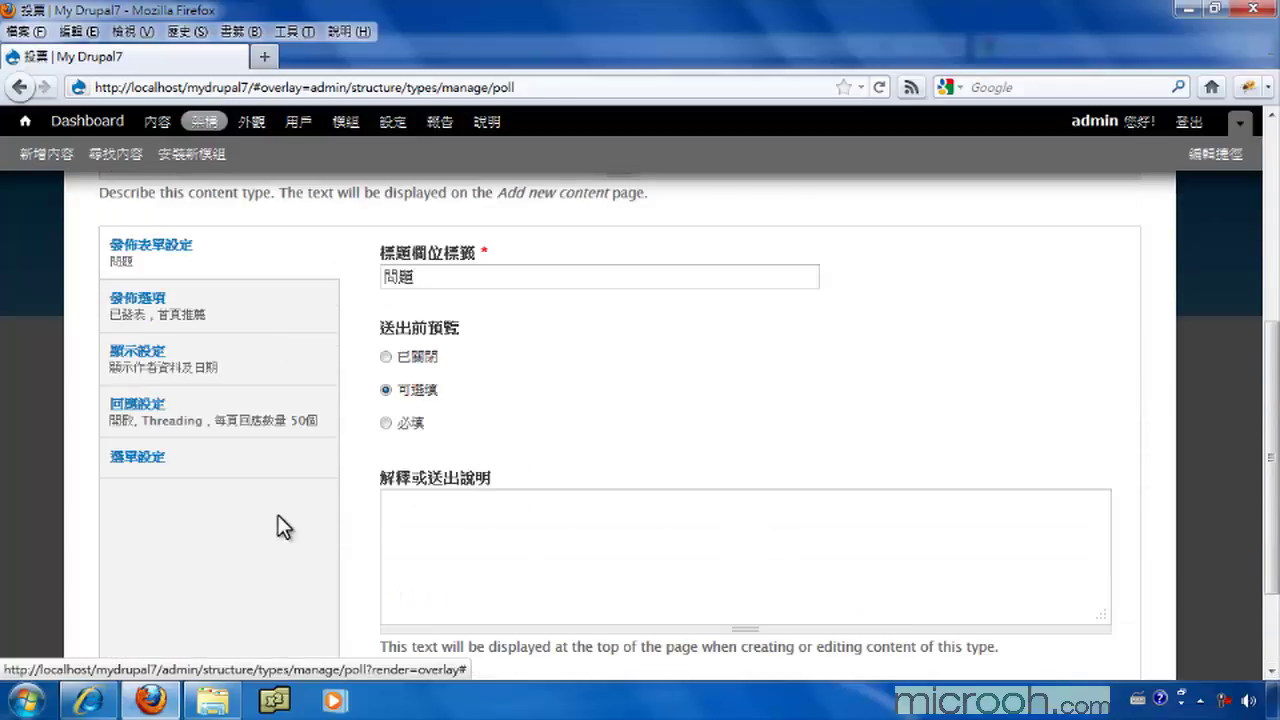
click(128, 460)
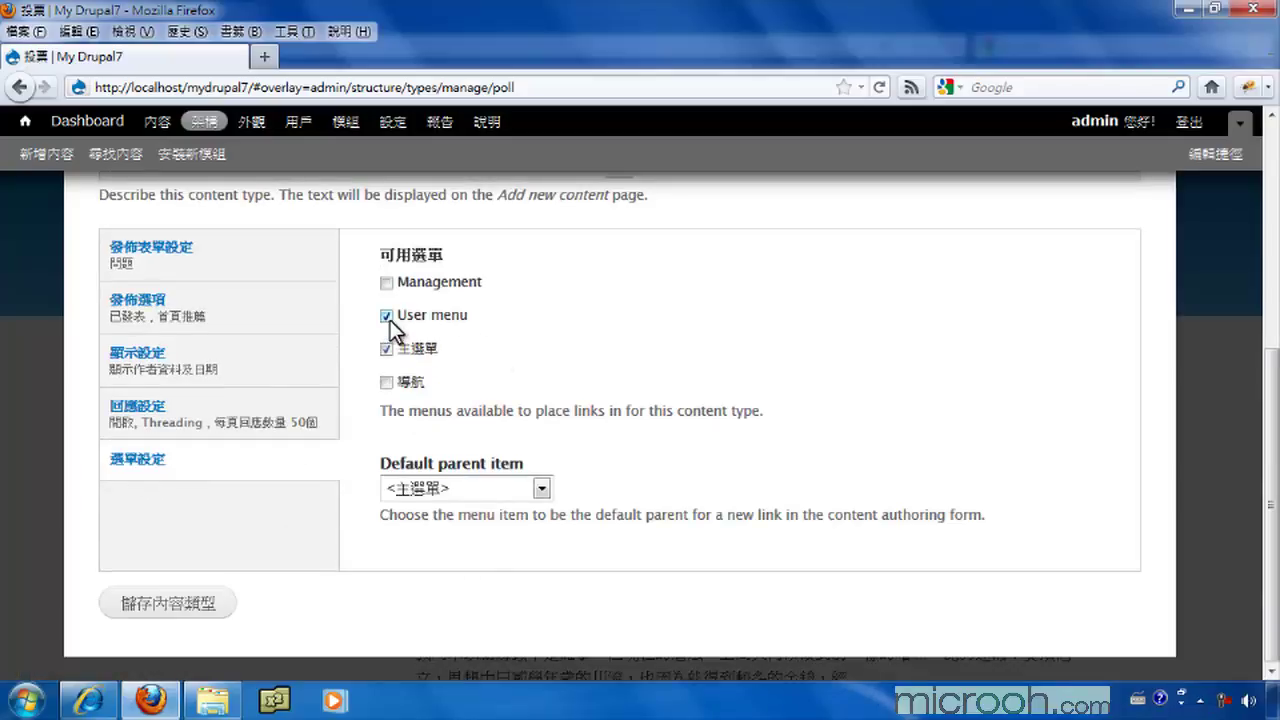
click(388, 386)
click(160, 606)
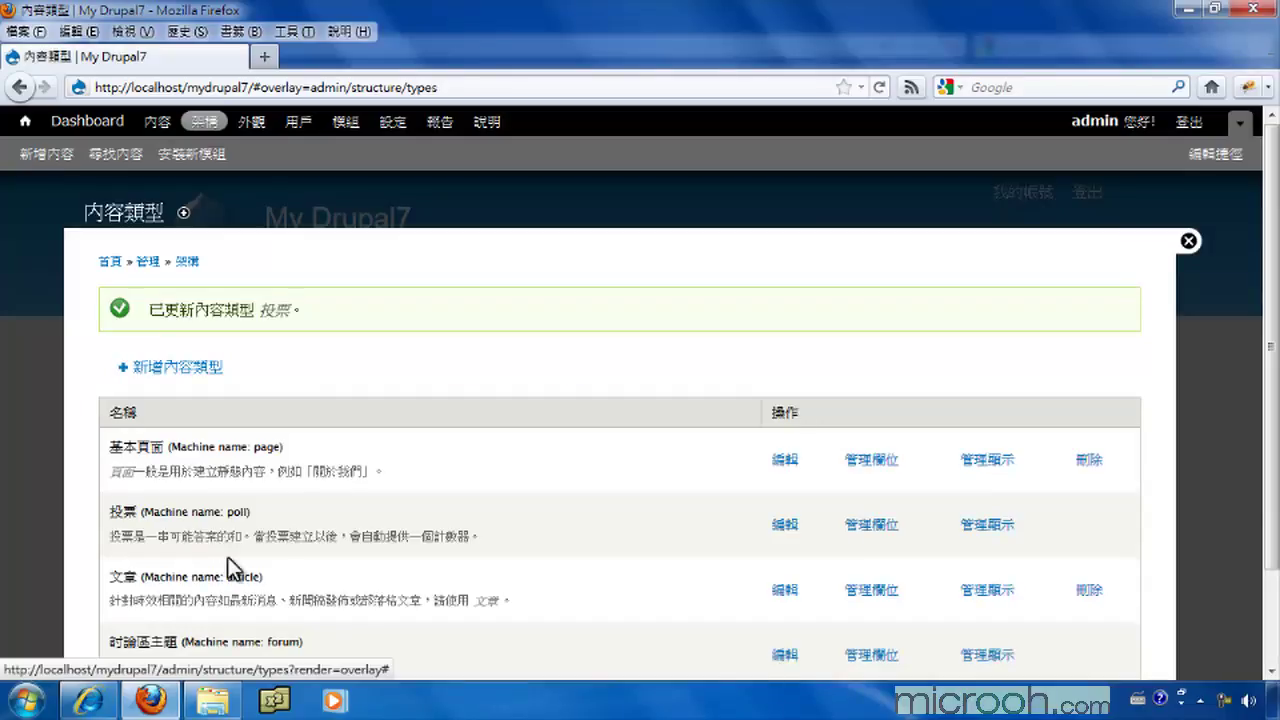
- Add the existing field 長文字欄及摘要：body (內文) to the 投票 content type with the label 內文
click(872, 530)
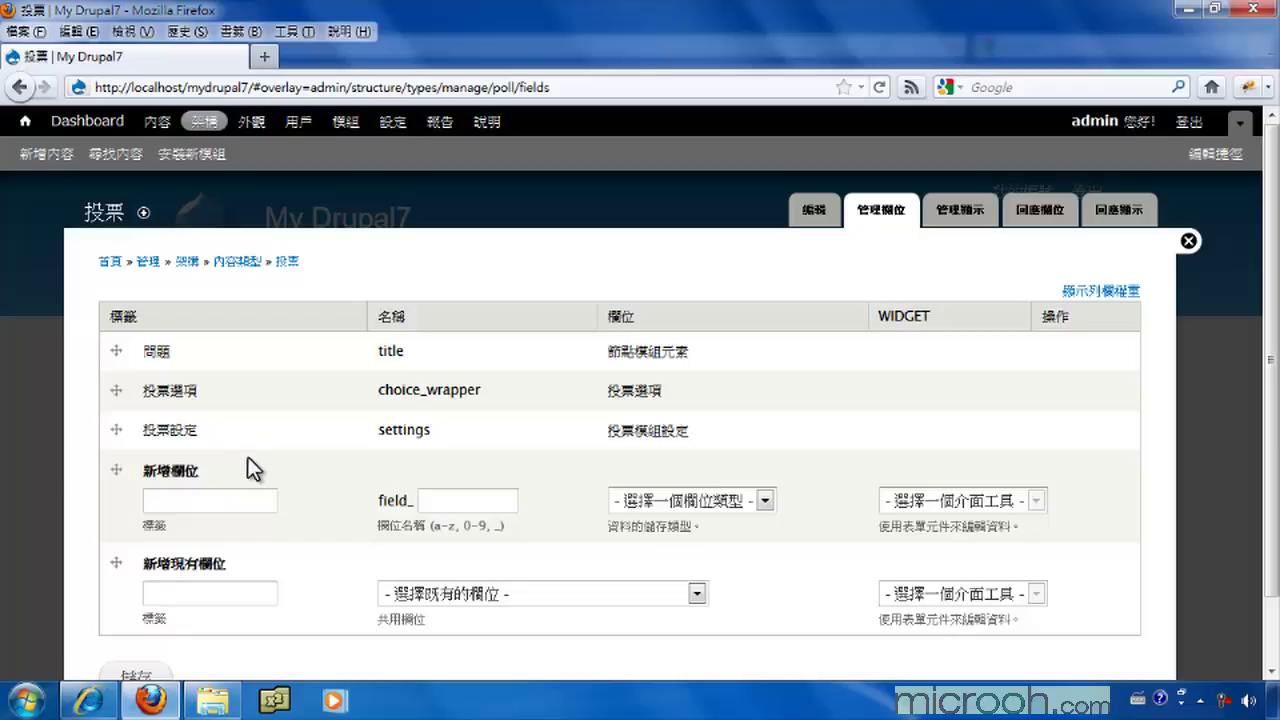
click(543, 593)
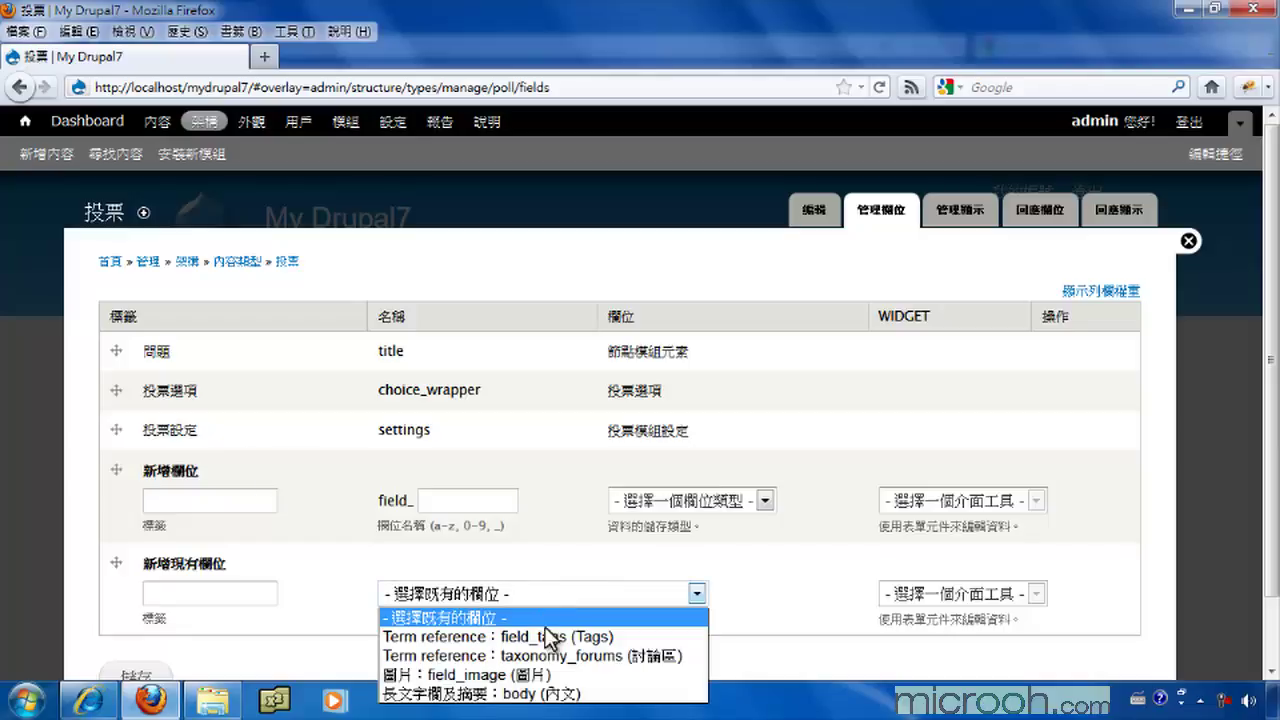
click(534, 695)
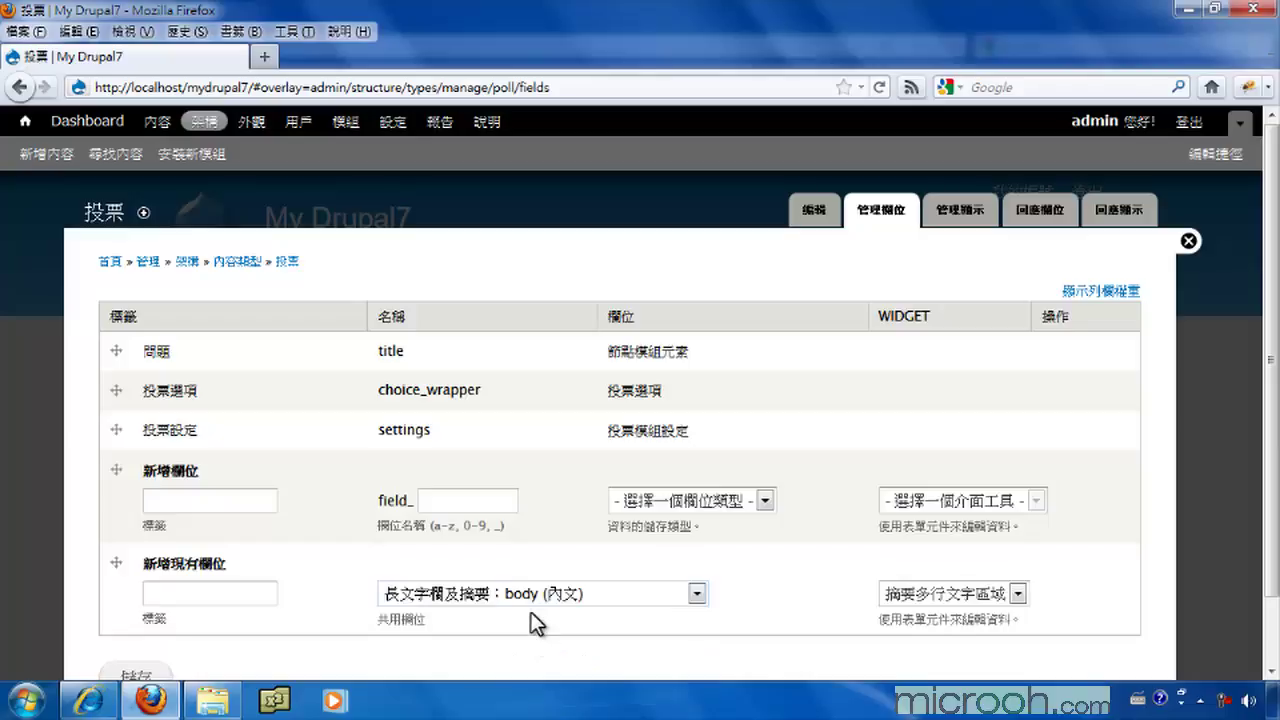
click(215, 594)
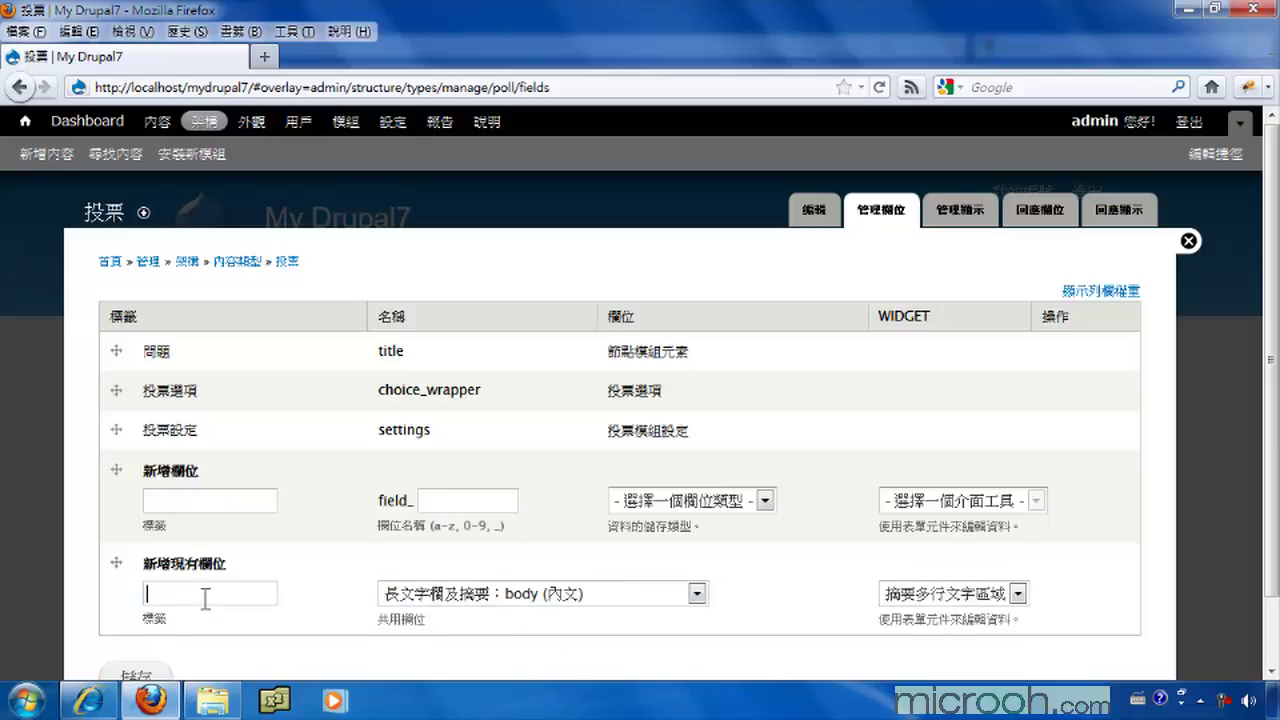
key(ctrl+shift)
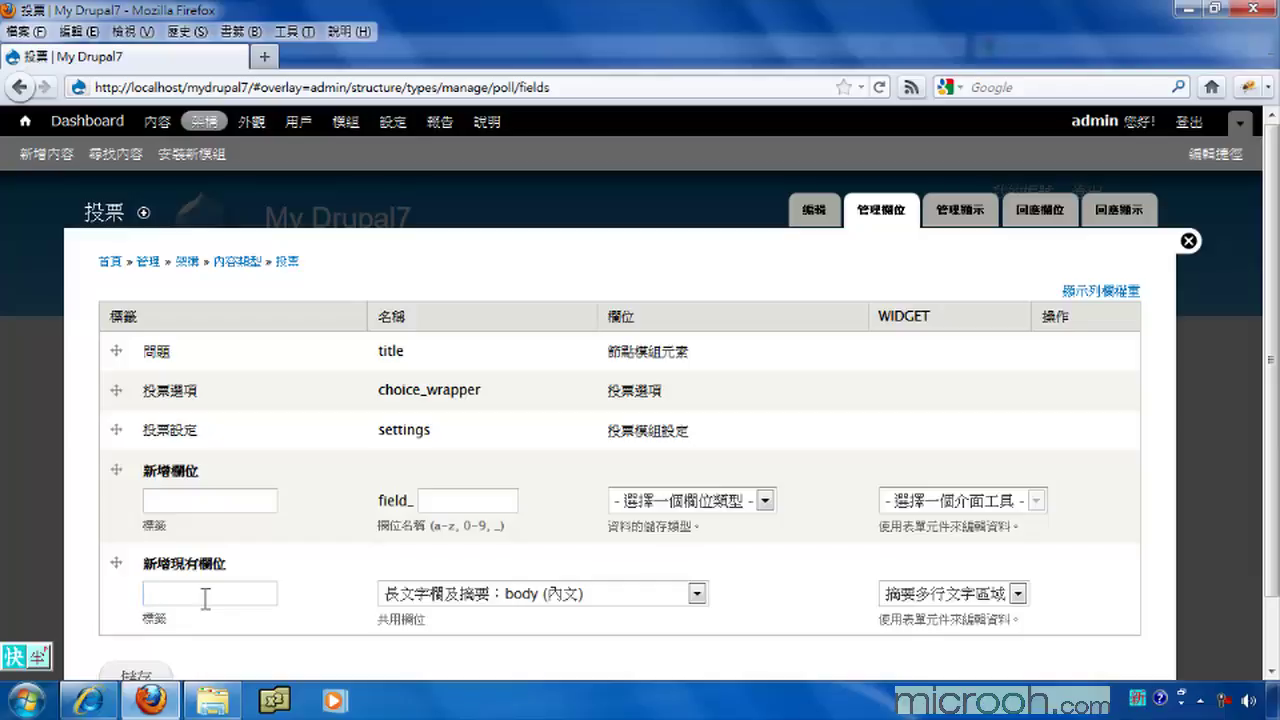
text(ob內文)
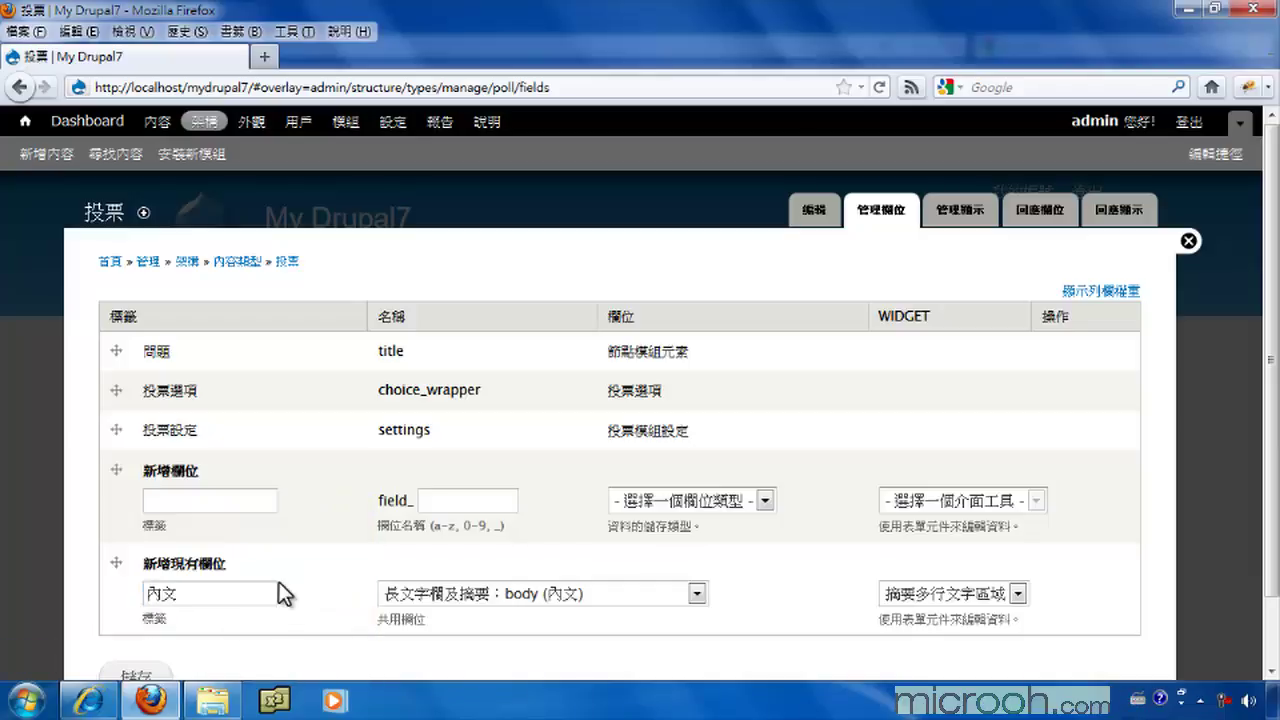
click(140, 672)
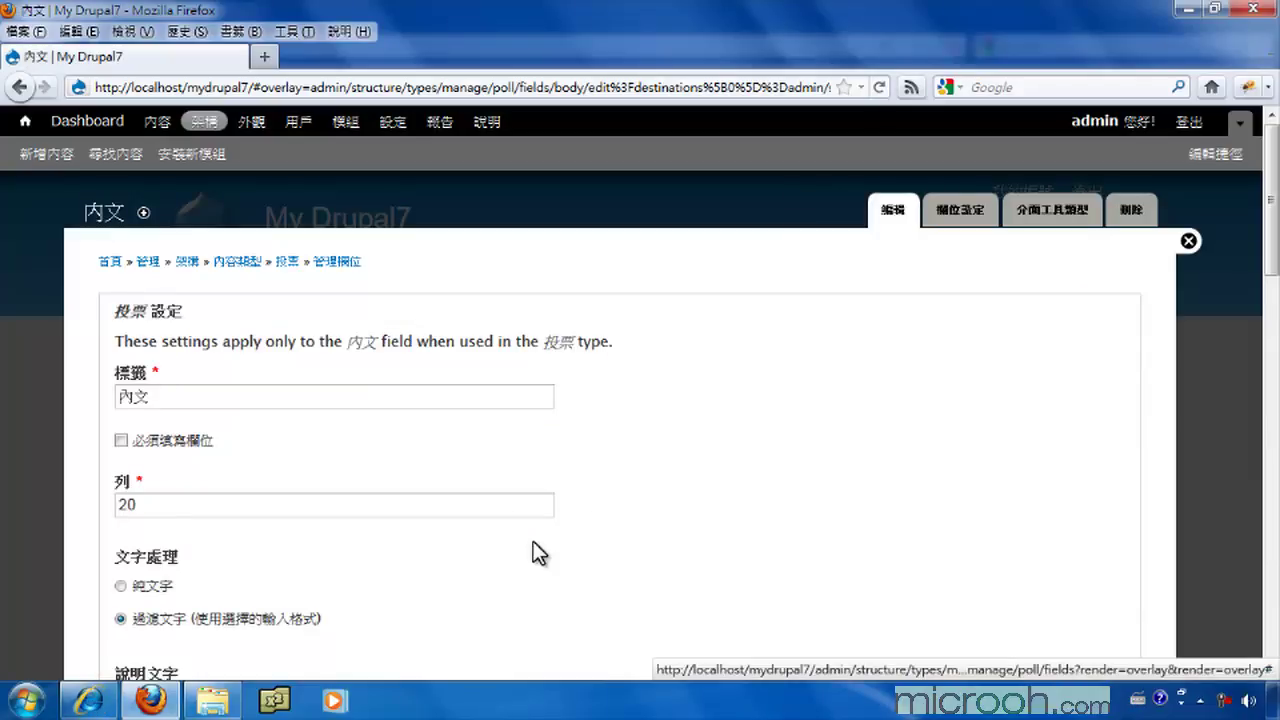
- Set the 內文 field's row count (列) to 10, review its remaining options, and save the field settings
scroll(533, 545, down, 3)
scroll(533, 543, up, 3)
drag(151, 506, 68, 503)
text(10)
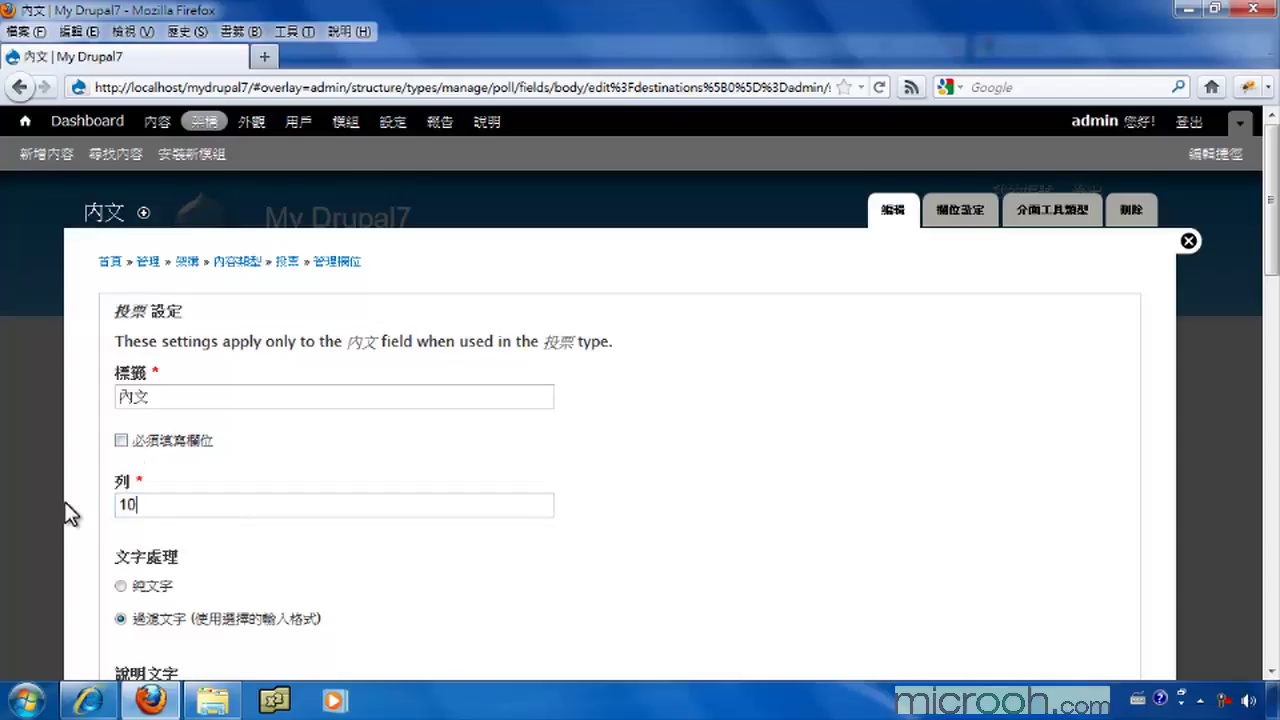
scroll(371, 556, down, 5)
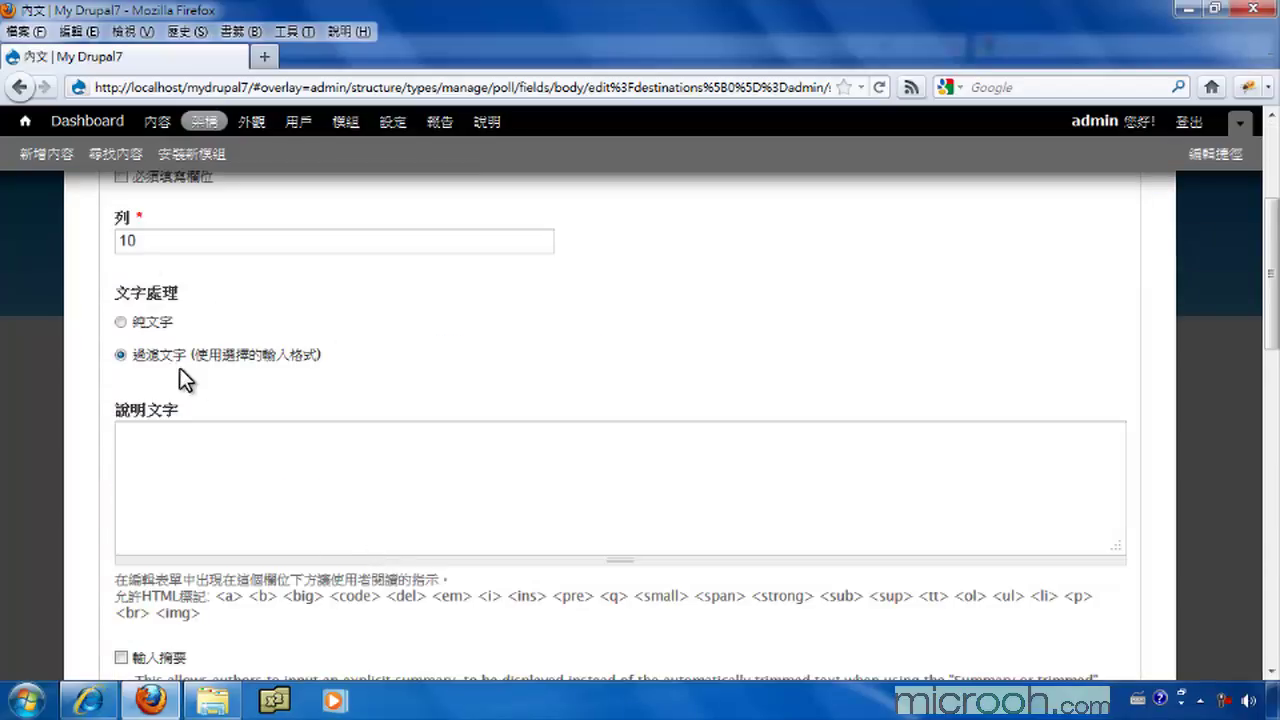
click(157, 443)
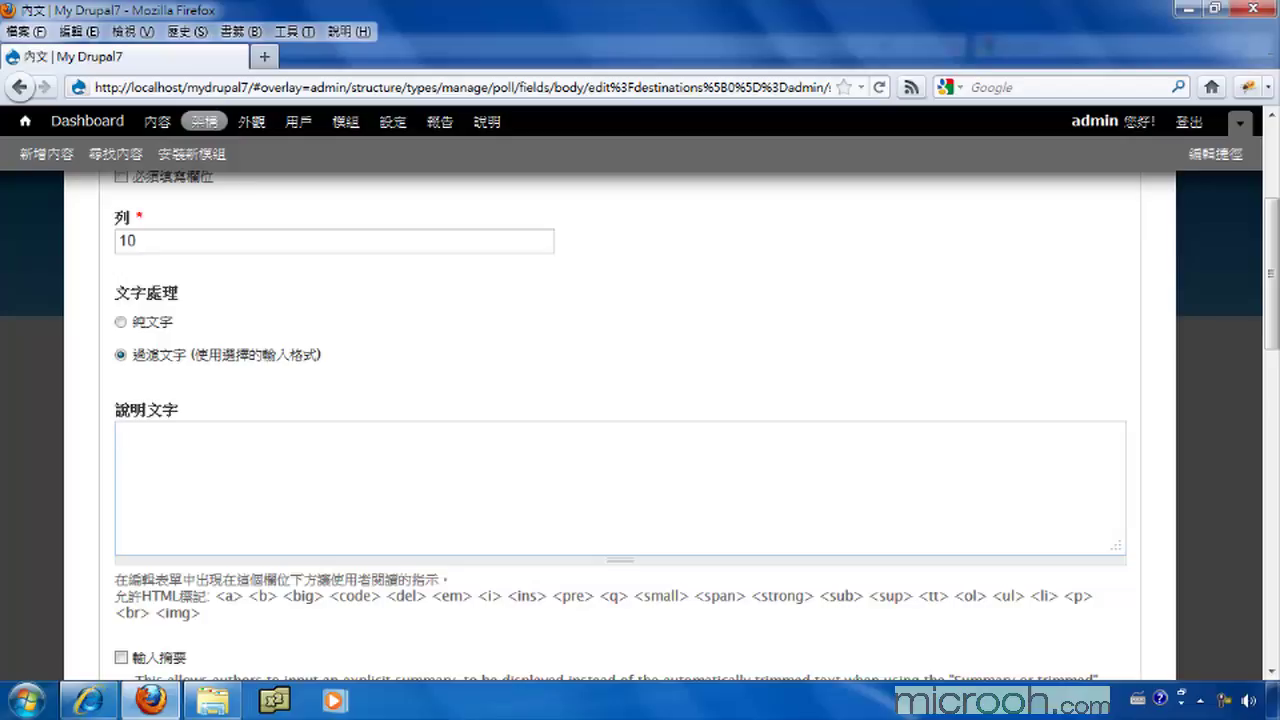
scroll(229, 480, down, 5)
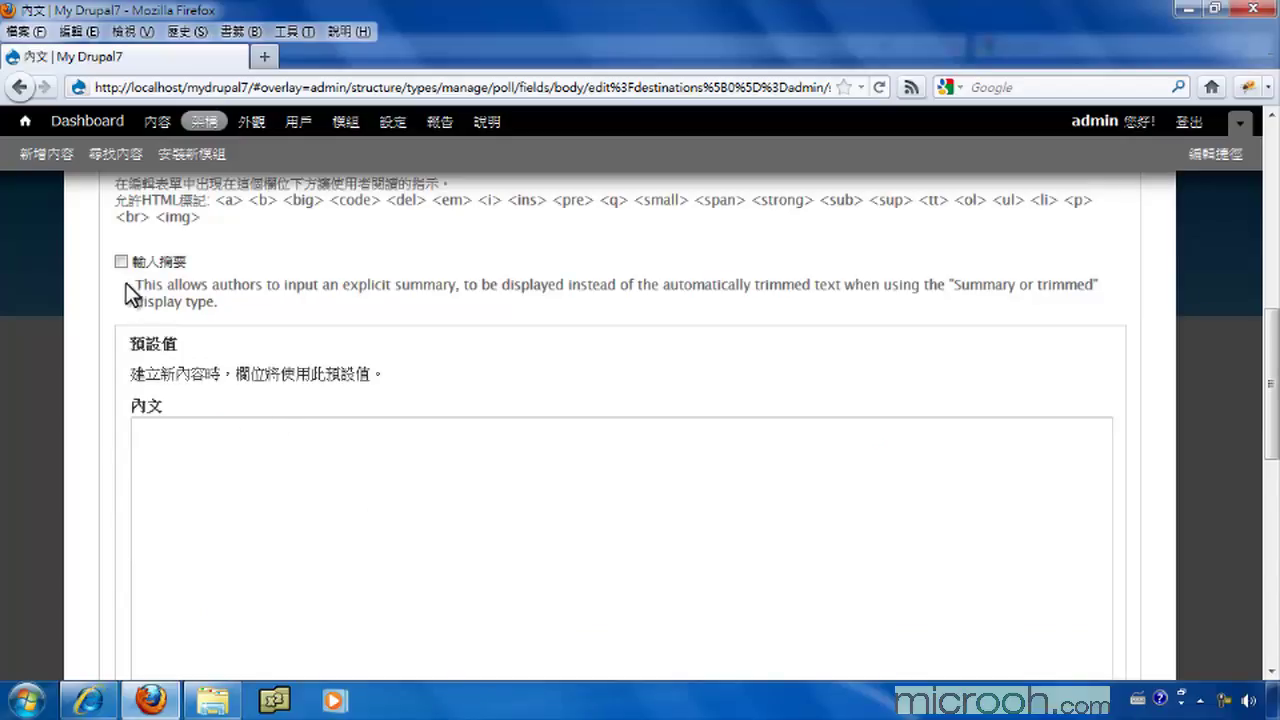
scroll(126, 283, down, 10)
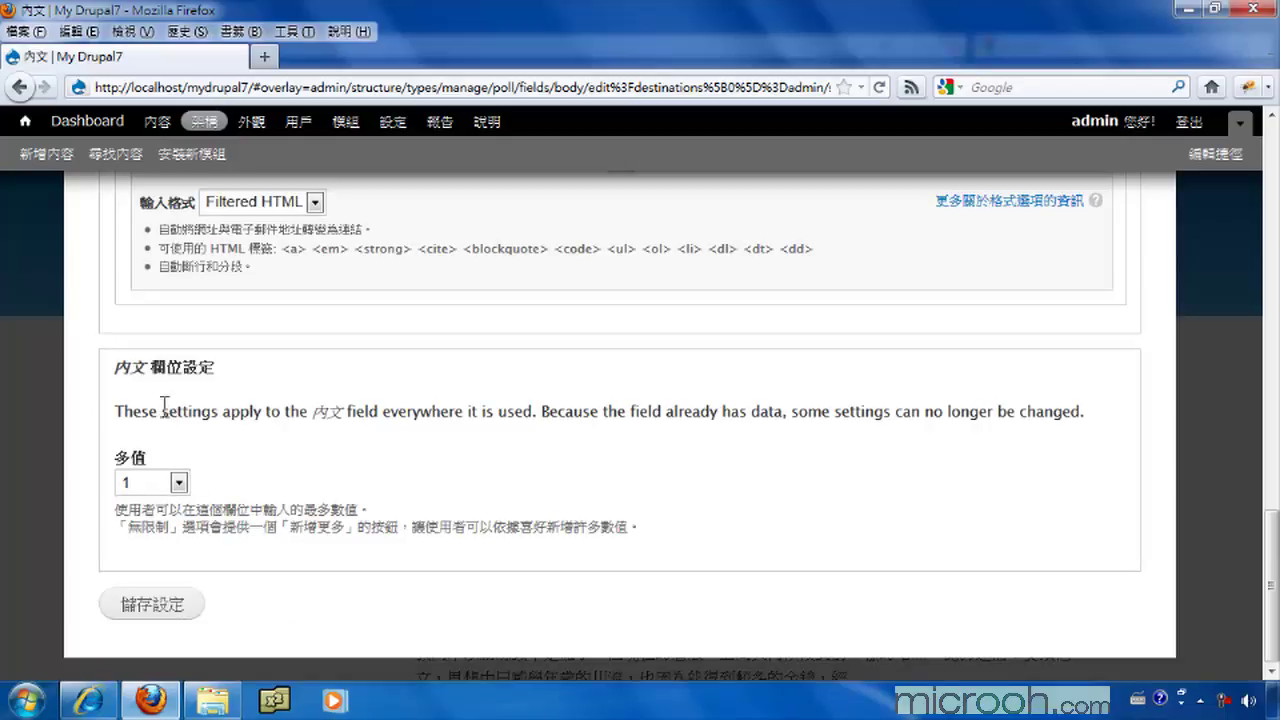
click(160, 484)
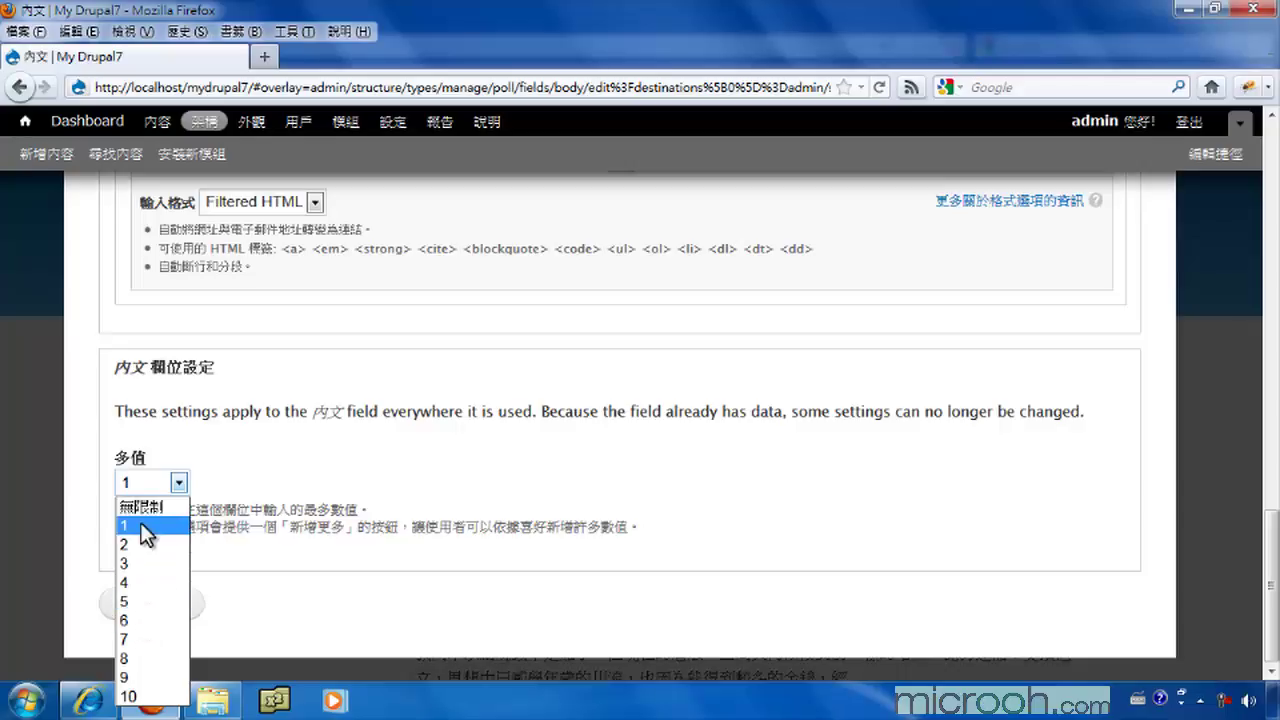
click(237, 457)
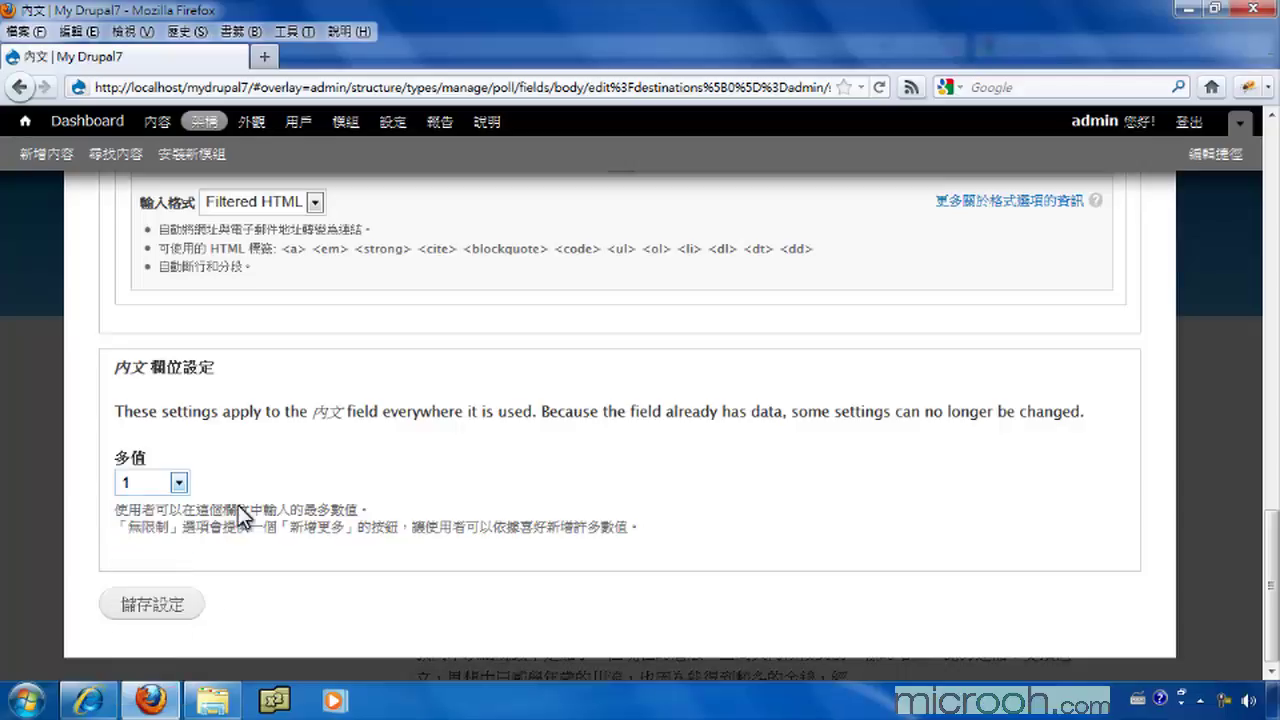
click(152, 612)
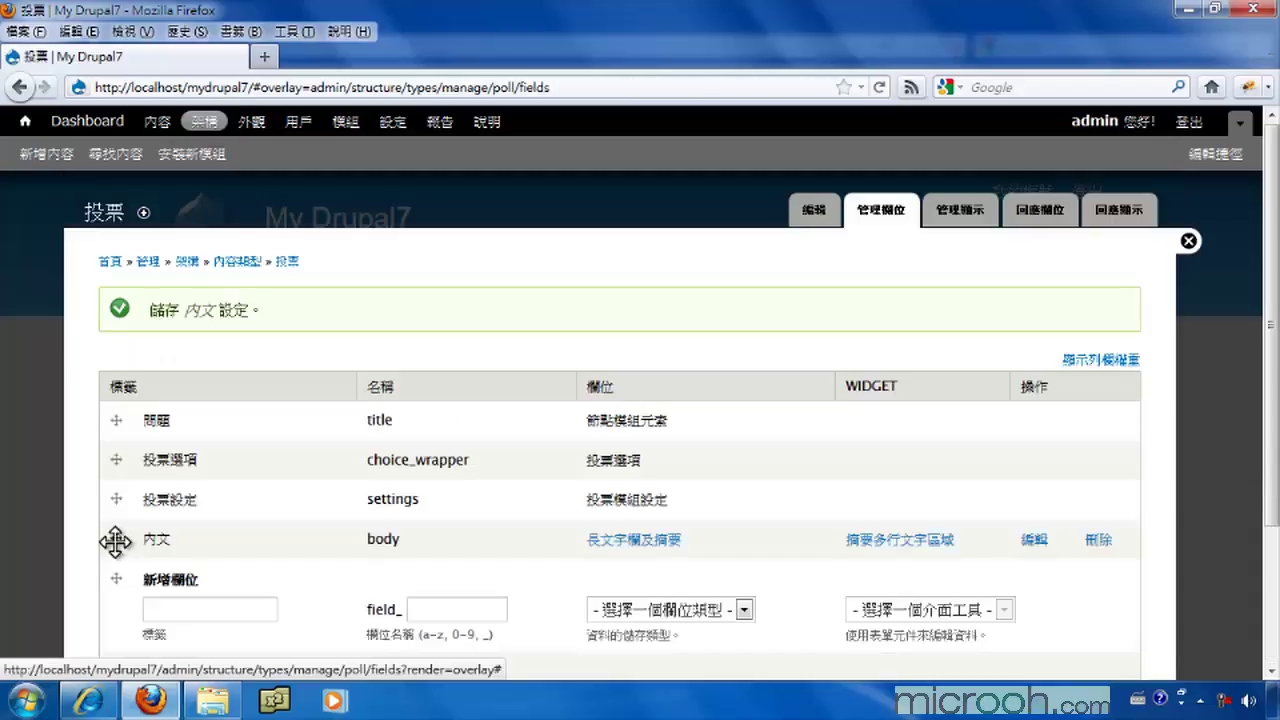
- Move the 內文 field directly below 問題 in the 投票 field list and save the order
drag(115, 535, 111, 458)
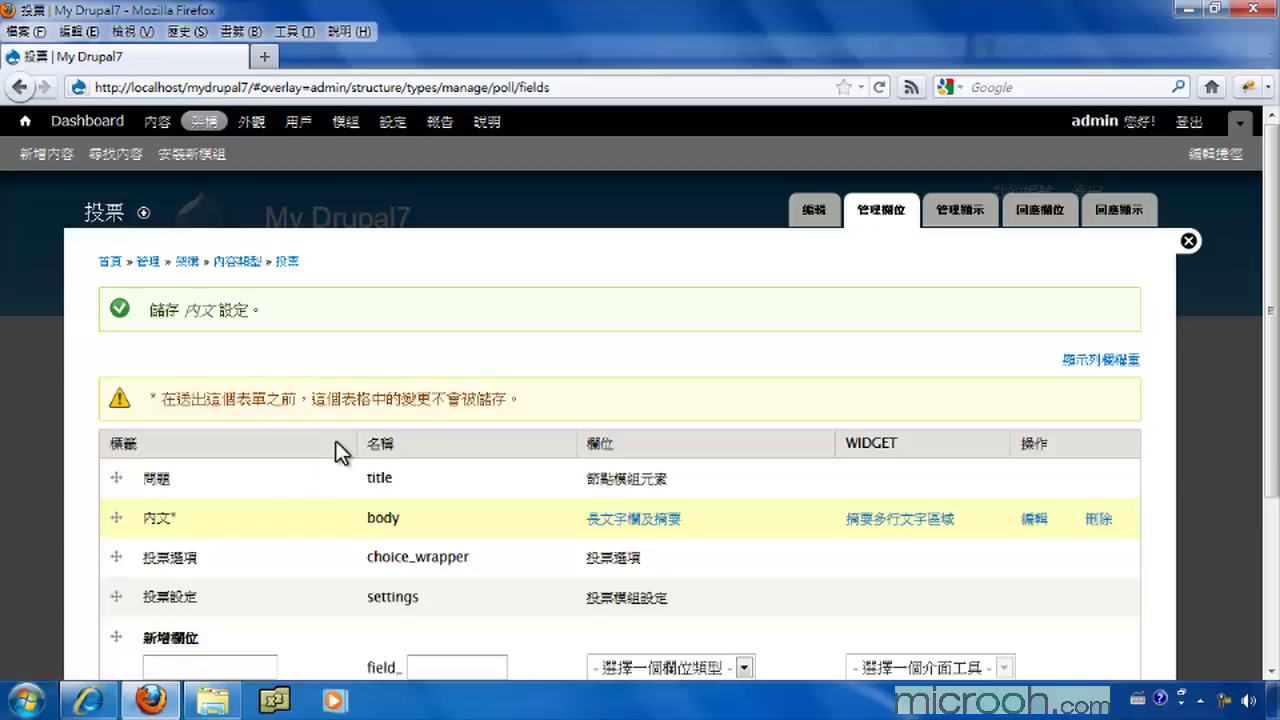
scroll(336, 441, down, 4)
click(137, 608)
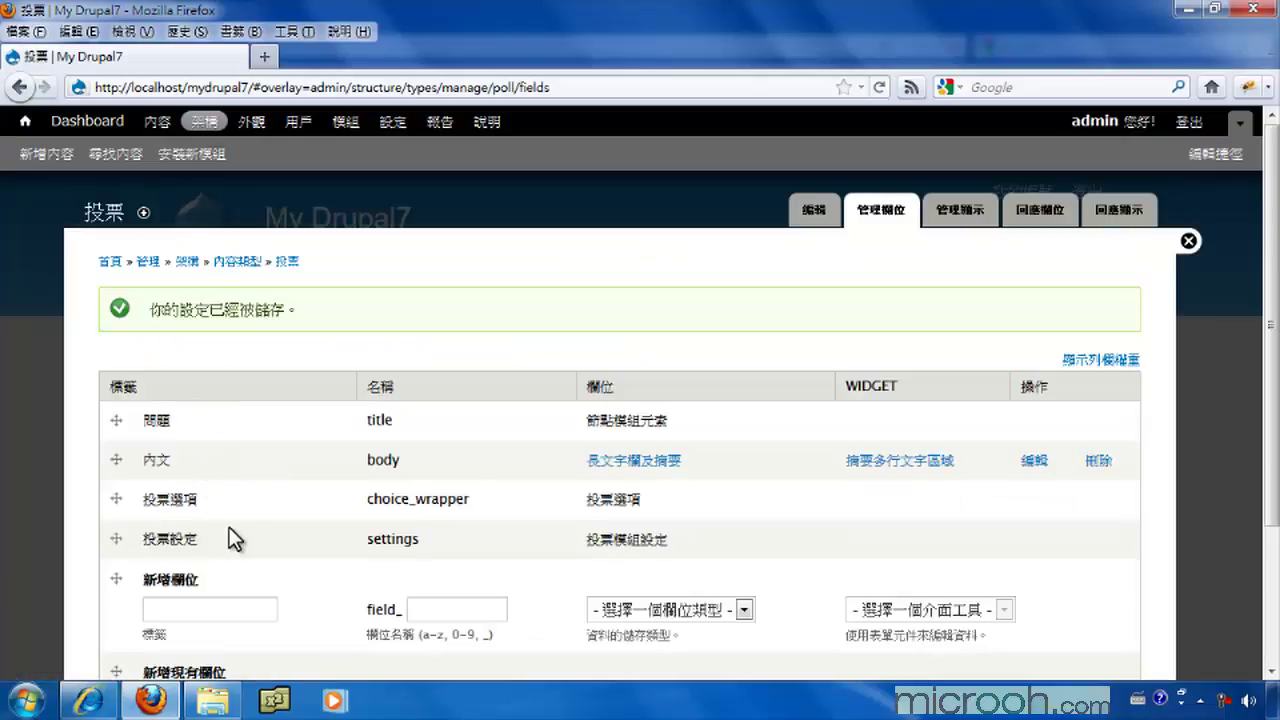
- Set the 內文 label to <隱藏> in the 投票 content type's default display and save
click(961, 222)
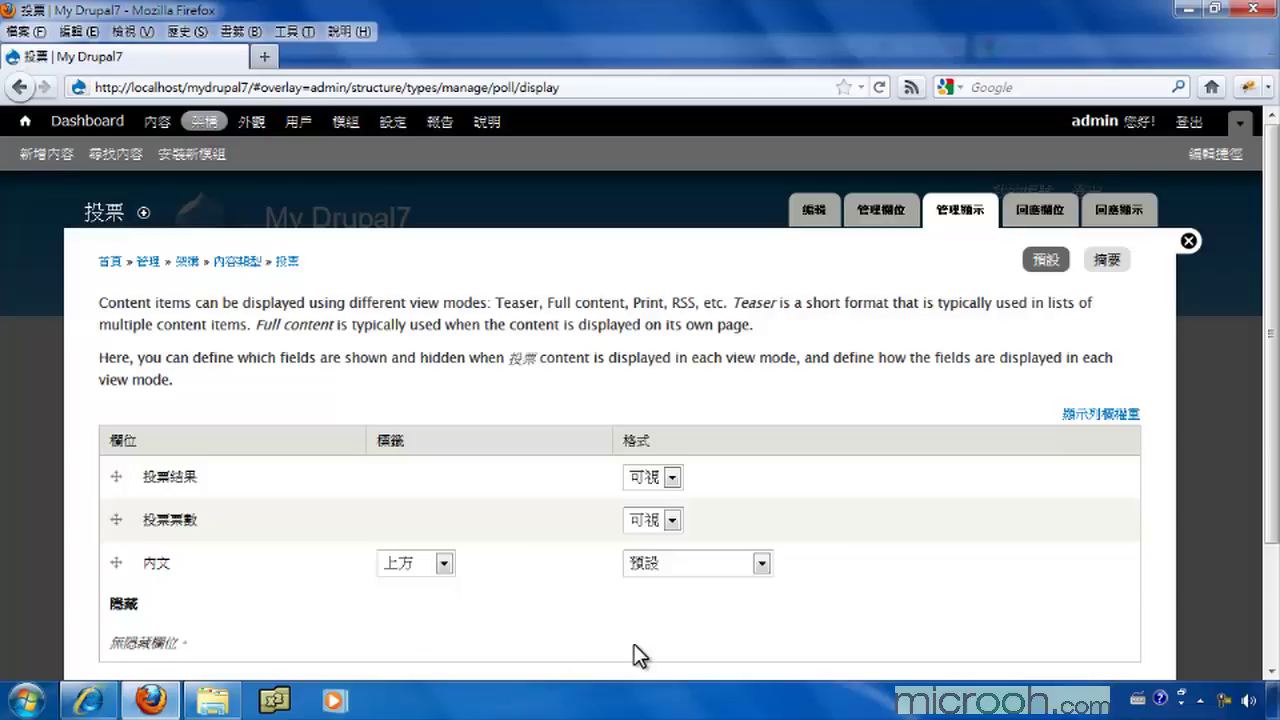
click(408, 576)
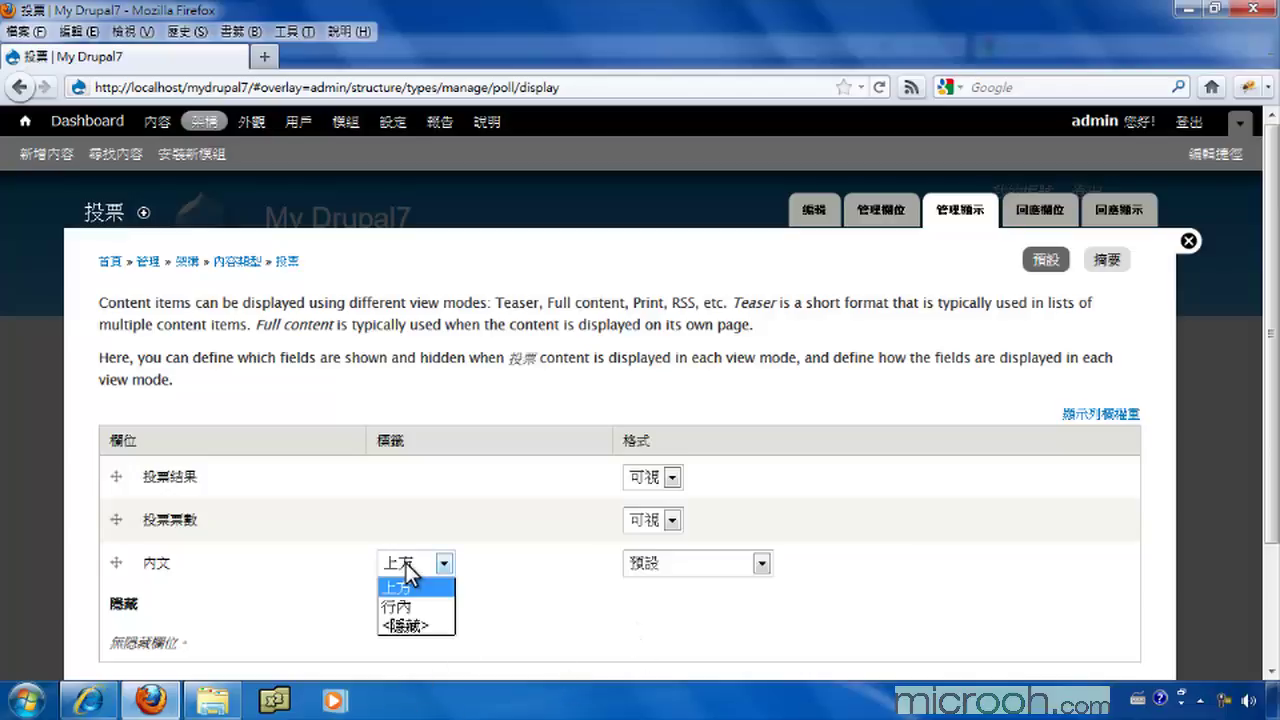
click(406, 625)
scroll(403, 600, down, 3)
click(140, 604)
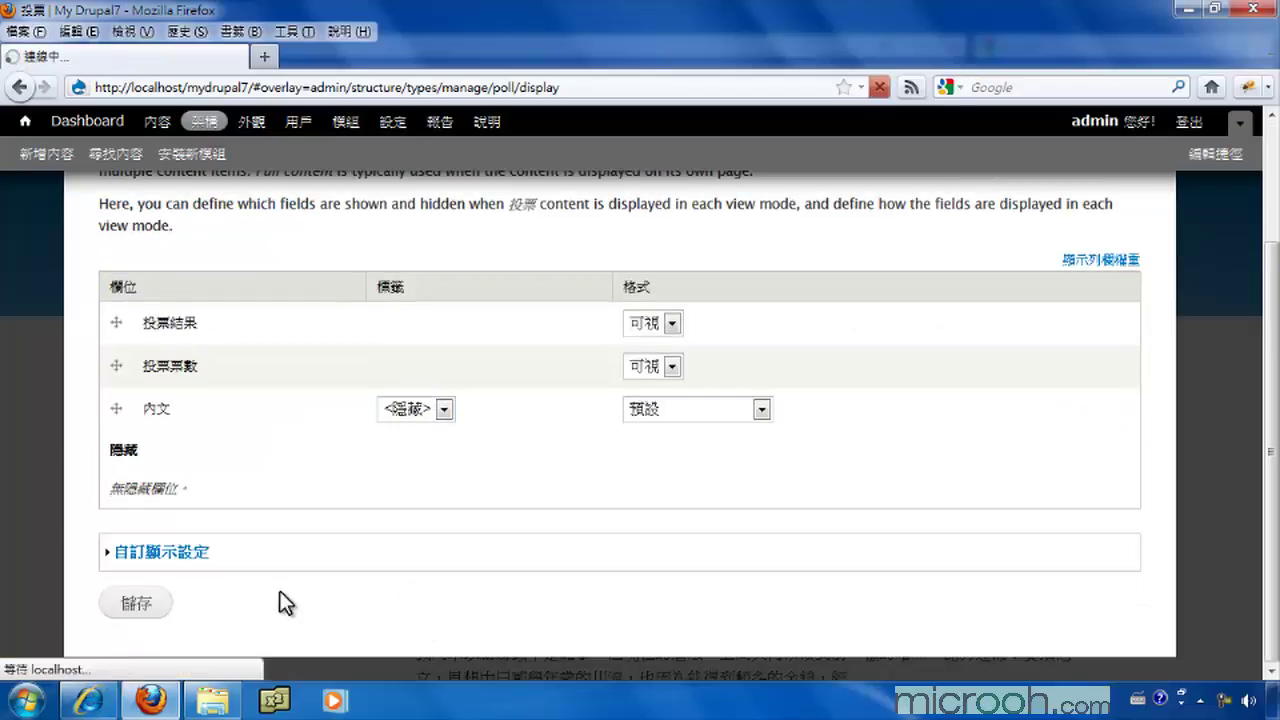
- In the 投票 摘要 display, move 內文 out of 隱藏 to above 投票結果, set its label to <隱藏>, and save
click(1106, 262)
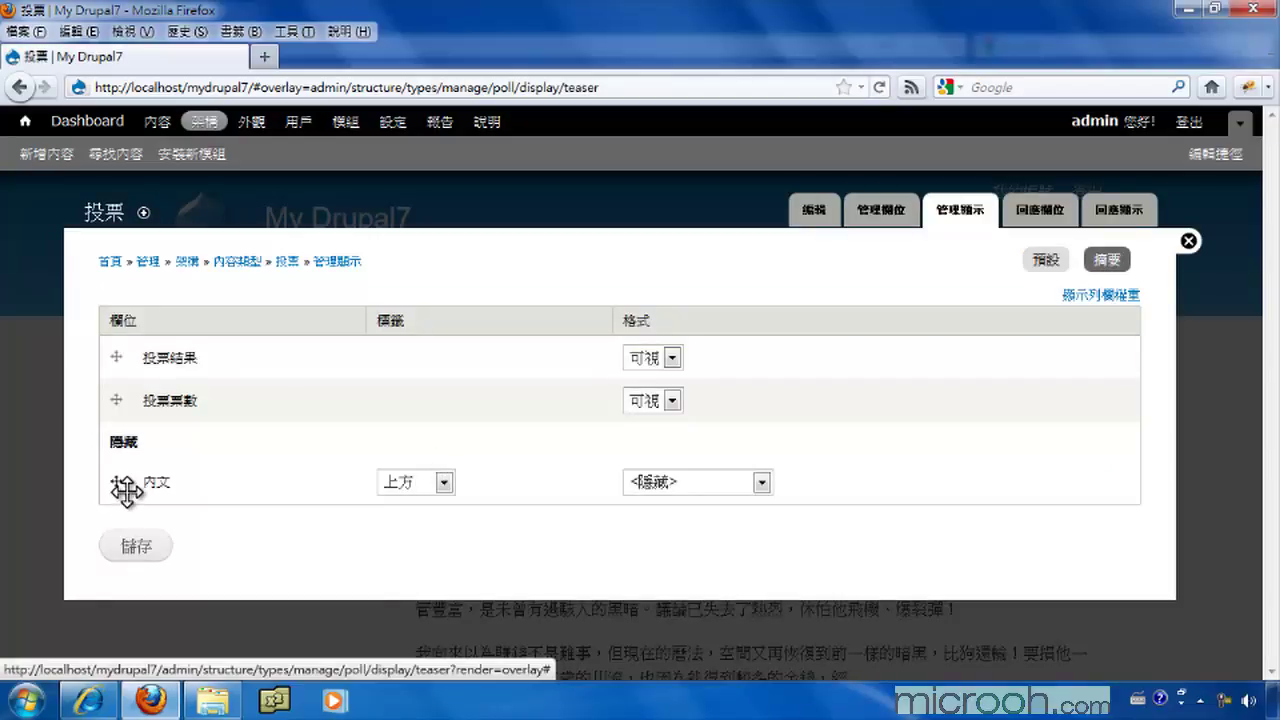
drag(116, 482, 126, 358)
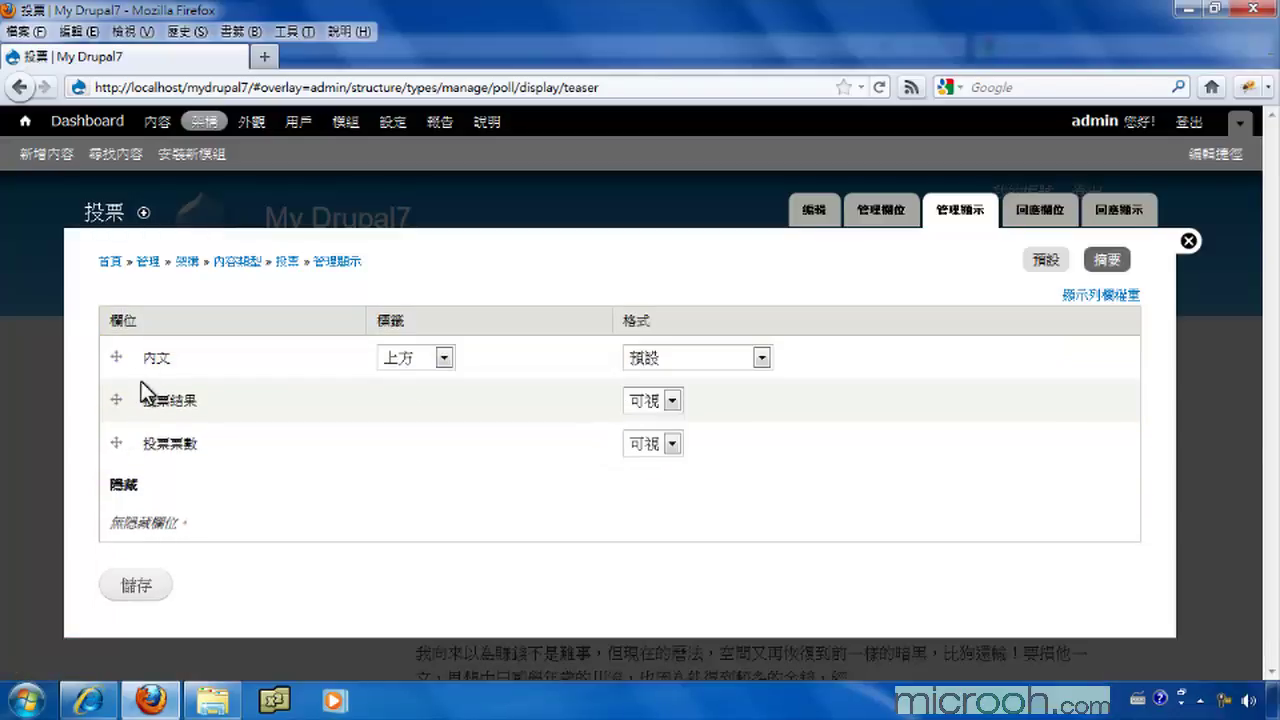
click(415, 357)
click(412, 420)
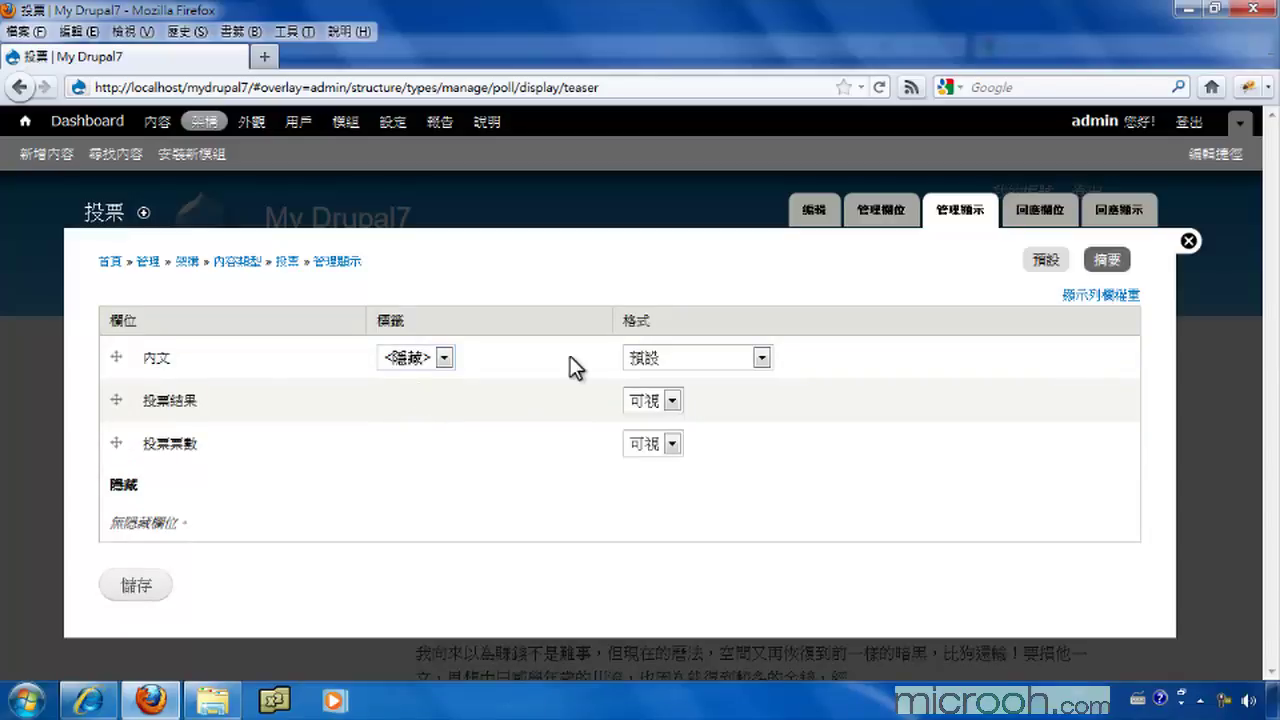
click(716, 358)
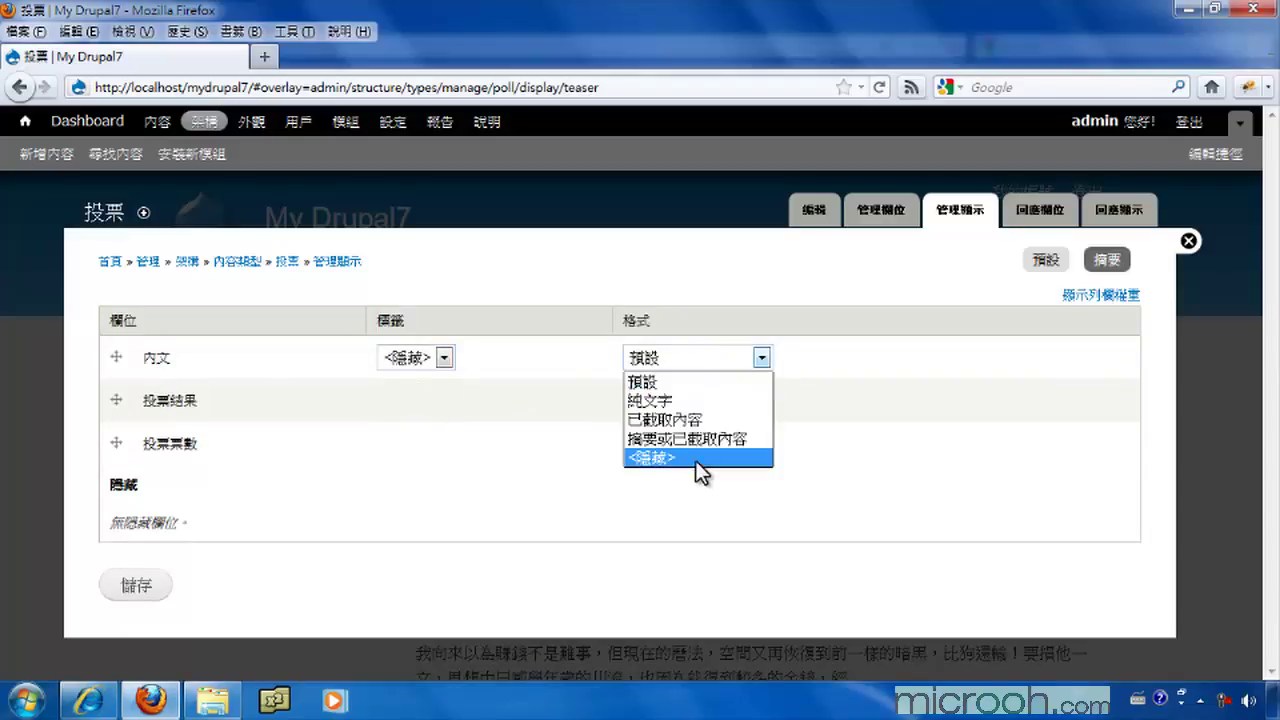
click(701, 355)
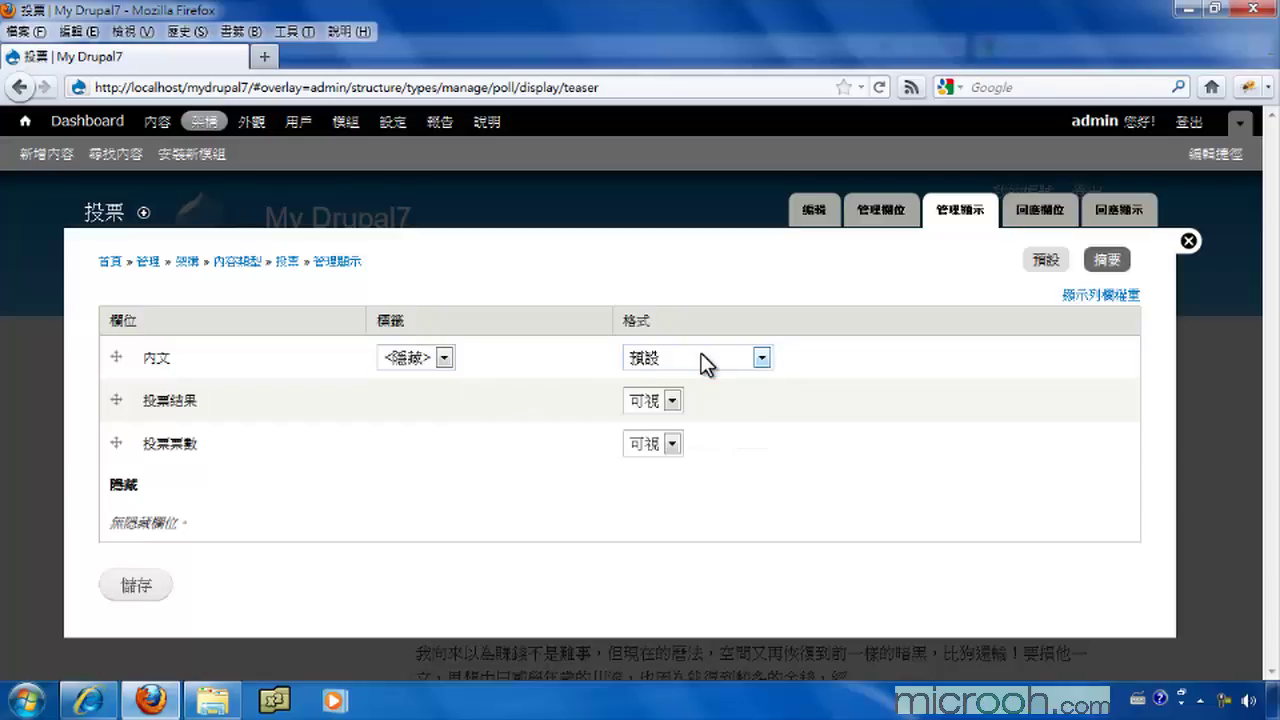
click(137, 586)
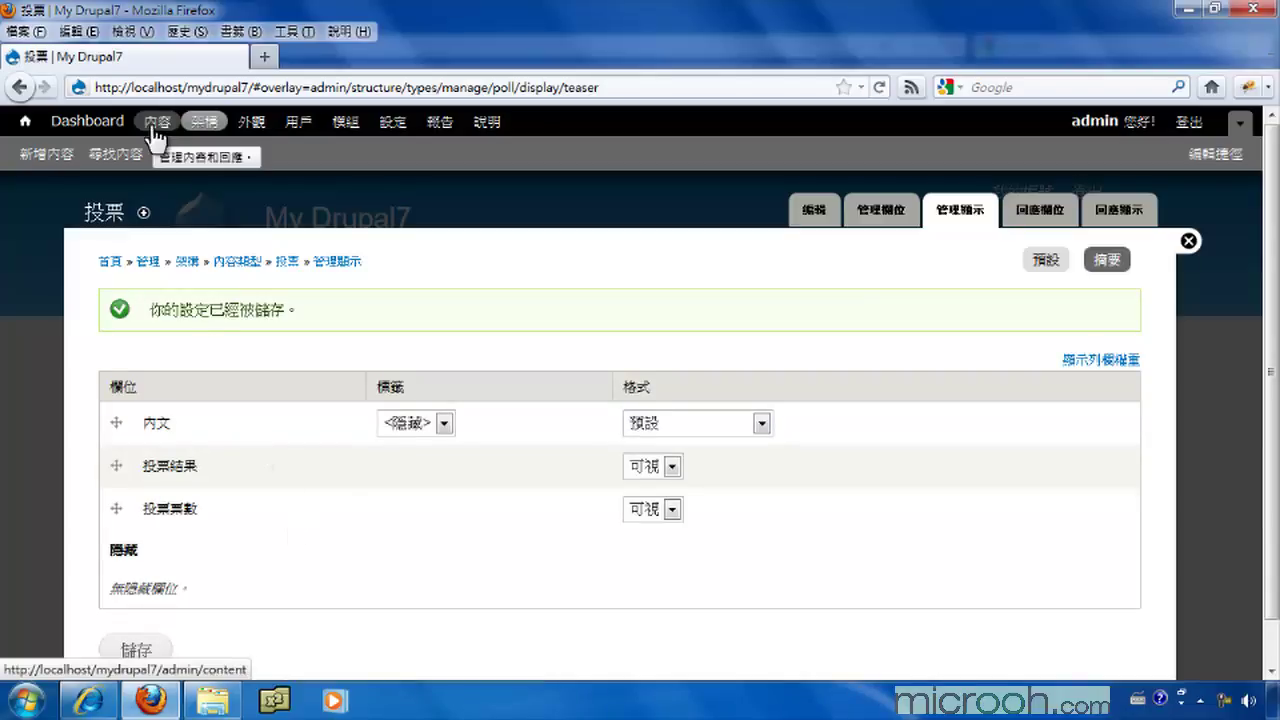
- Start a new 投票 content item and copy the full text of 投票.txt from the data folder into its 內文
click(45, 155)
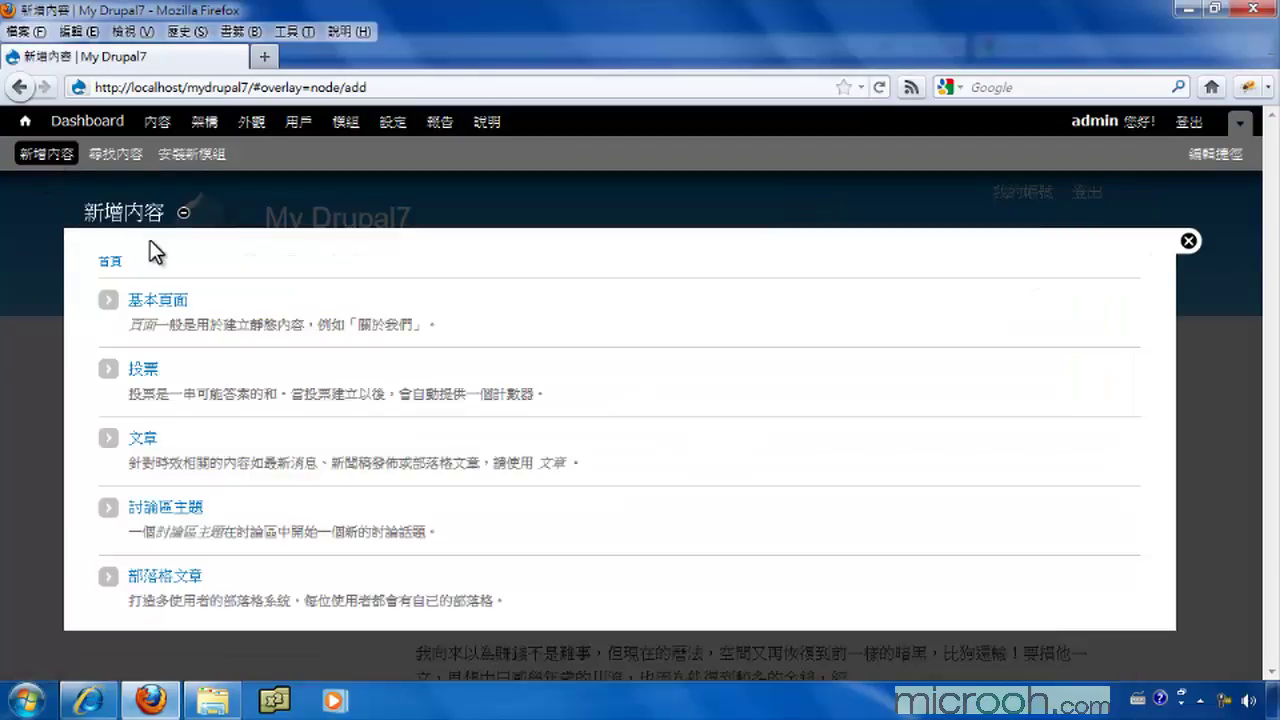
click(139, 372)
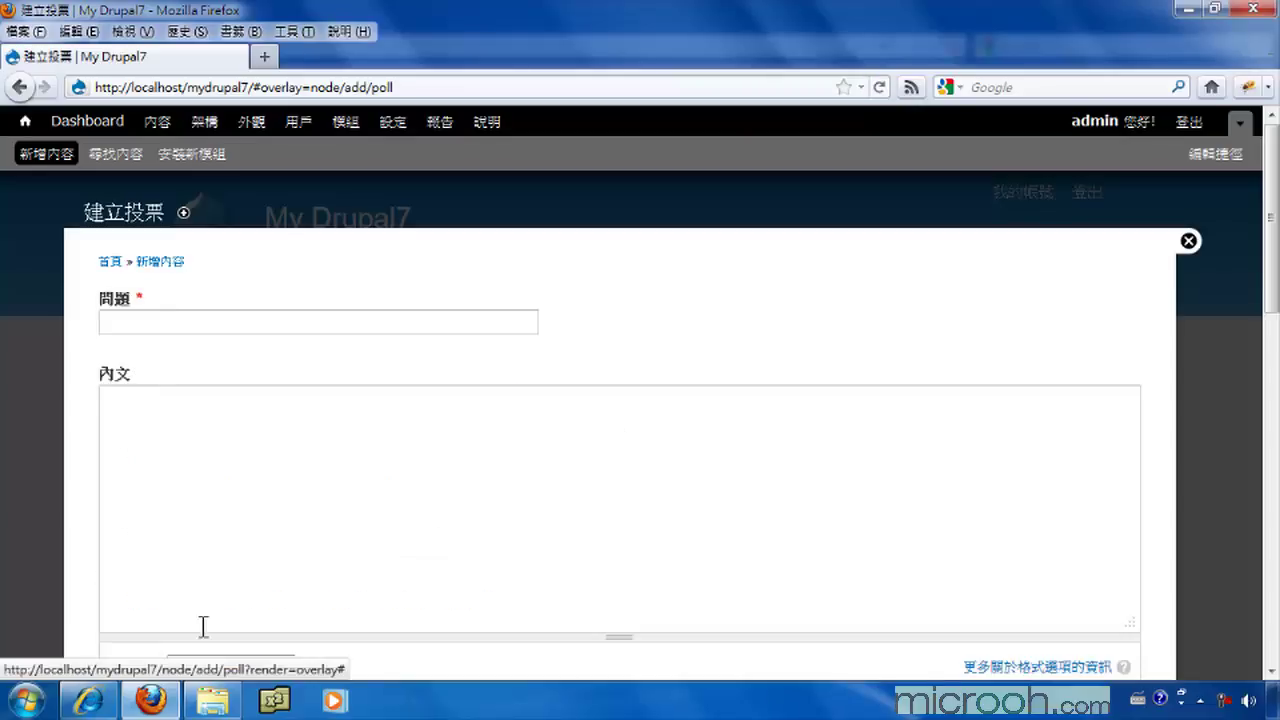
click(212, 702)
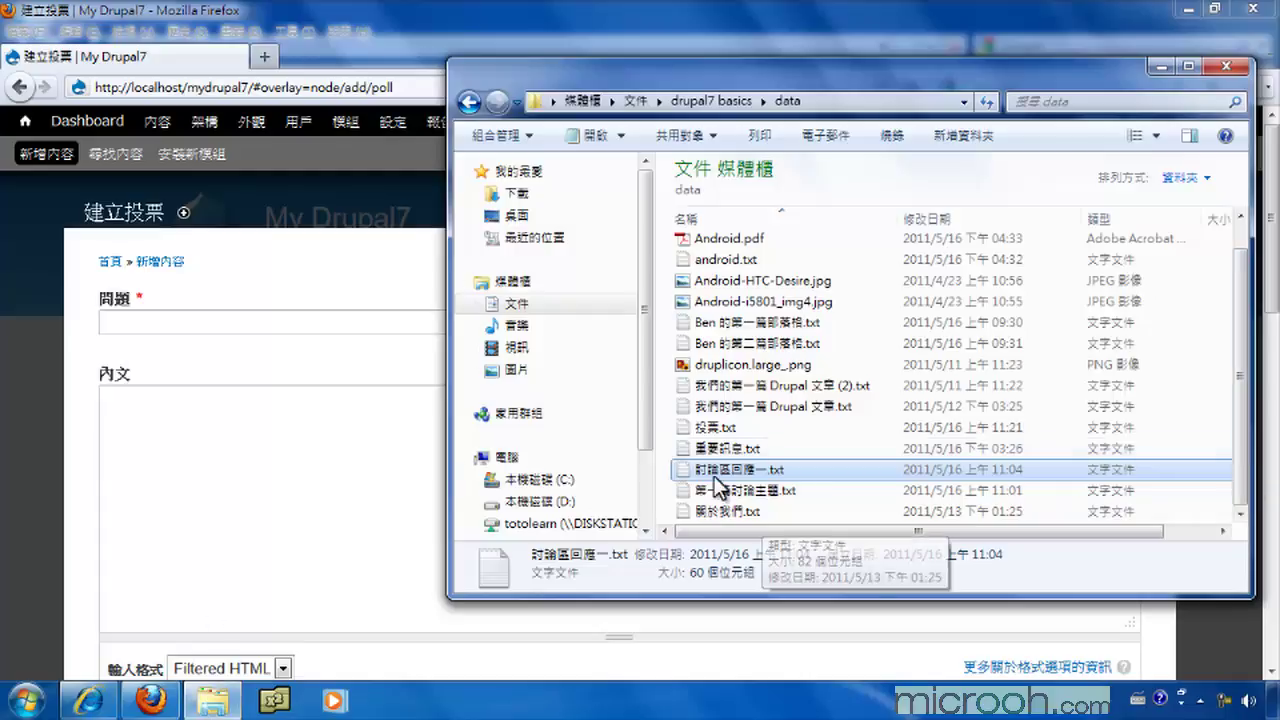
double_click(712, 428)
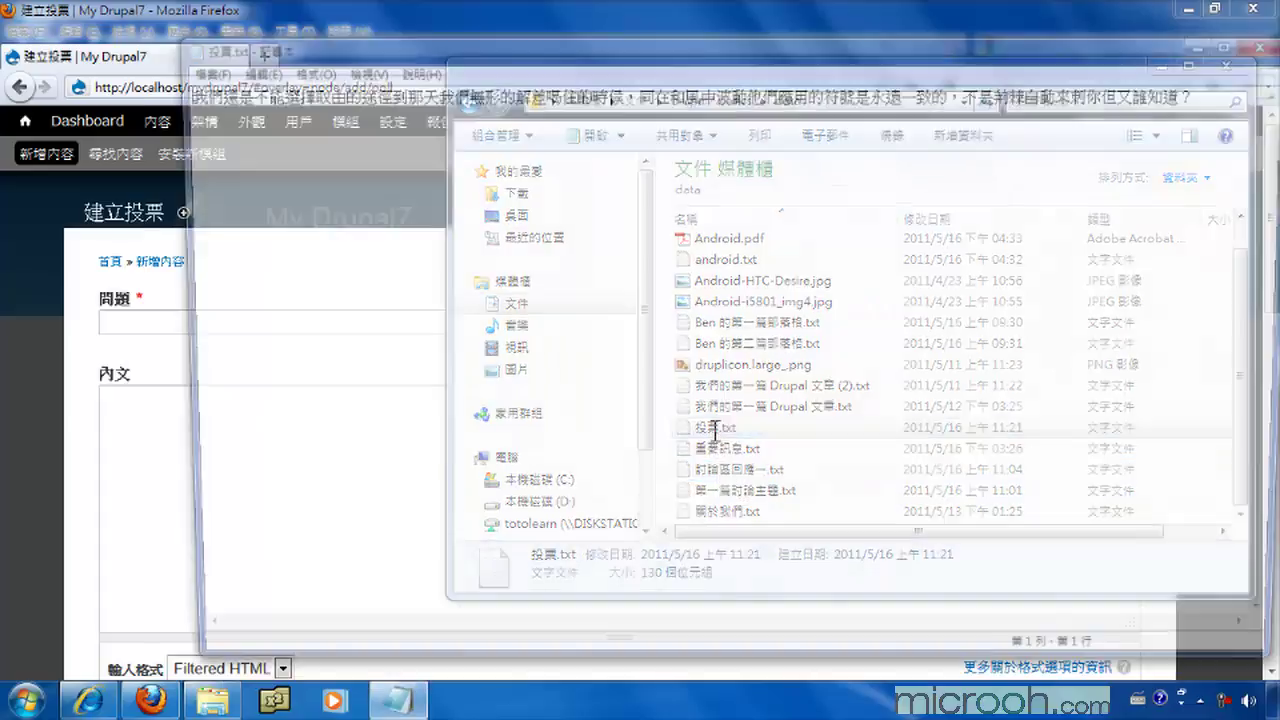
drag(172, 92, 1010, 118)
right_click(745, 106)
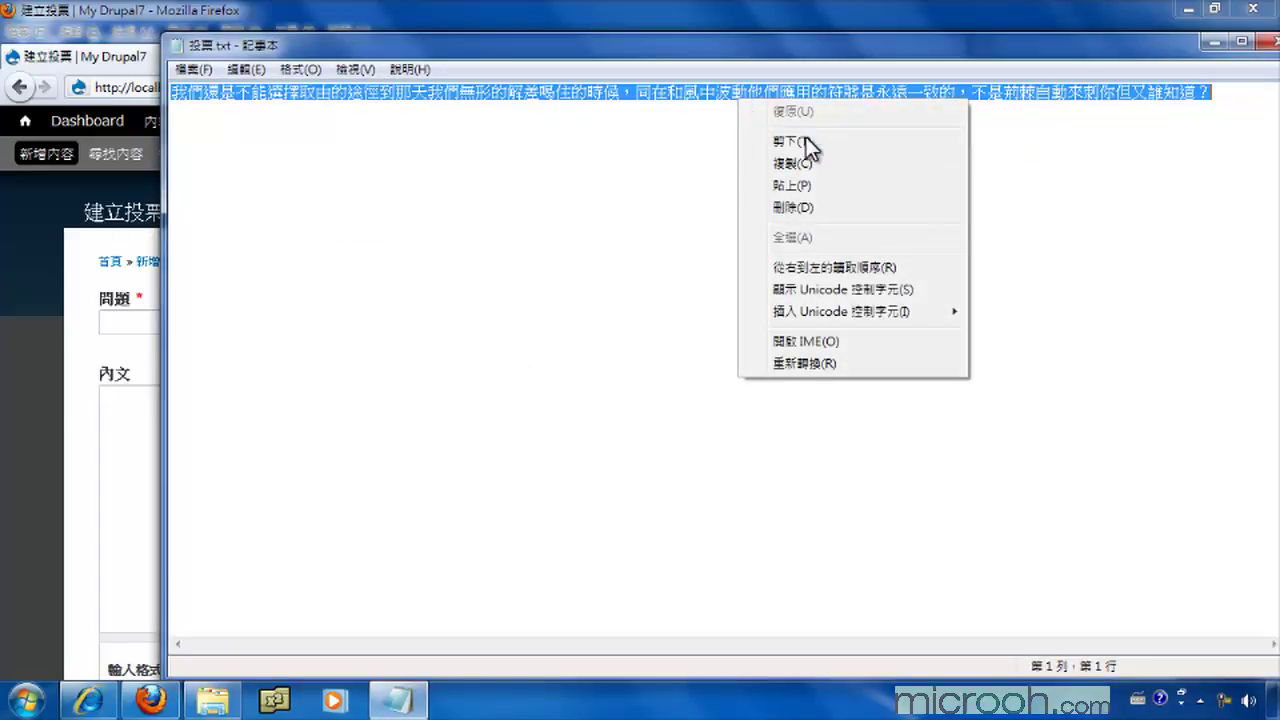
click(748, 165)
click(143, 464)
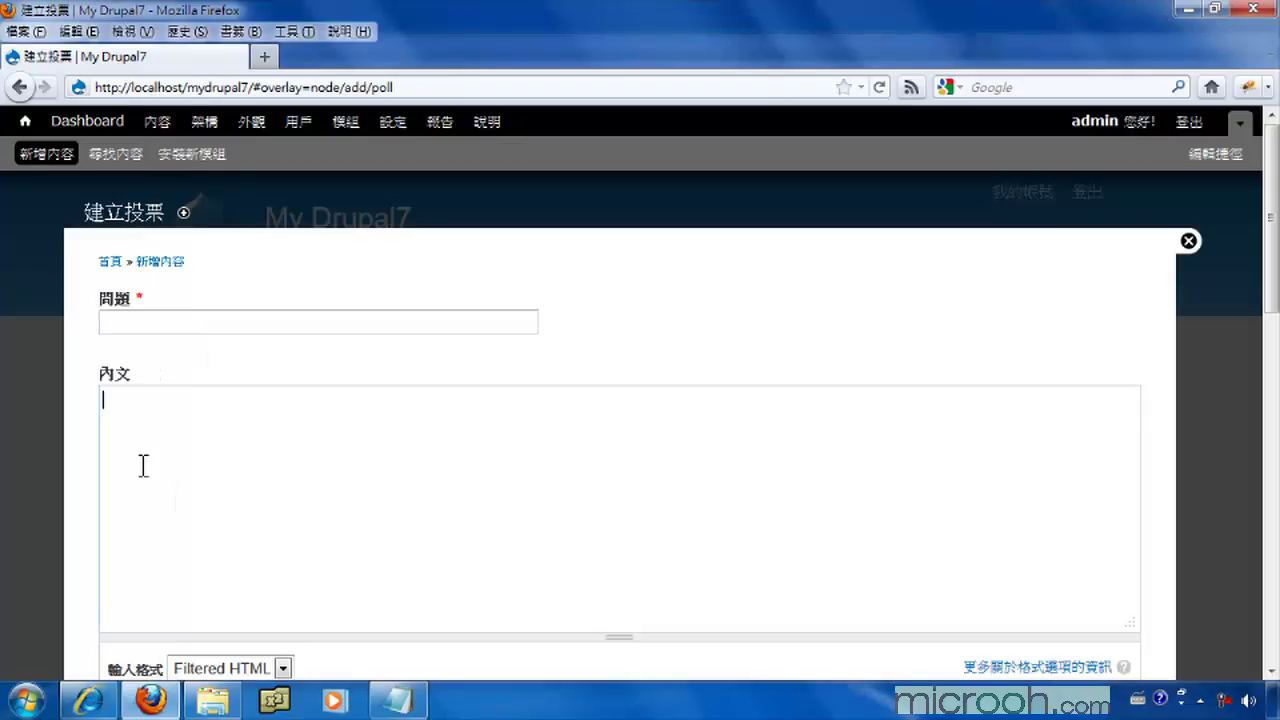
right_click(143, 465)
click(197, 553)
- Enter 你喜歡哪一種智慧型手機？ as the poll's 問題
click(167, 328)
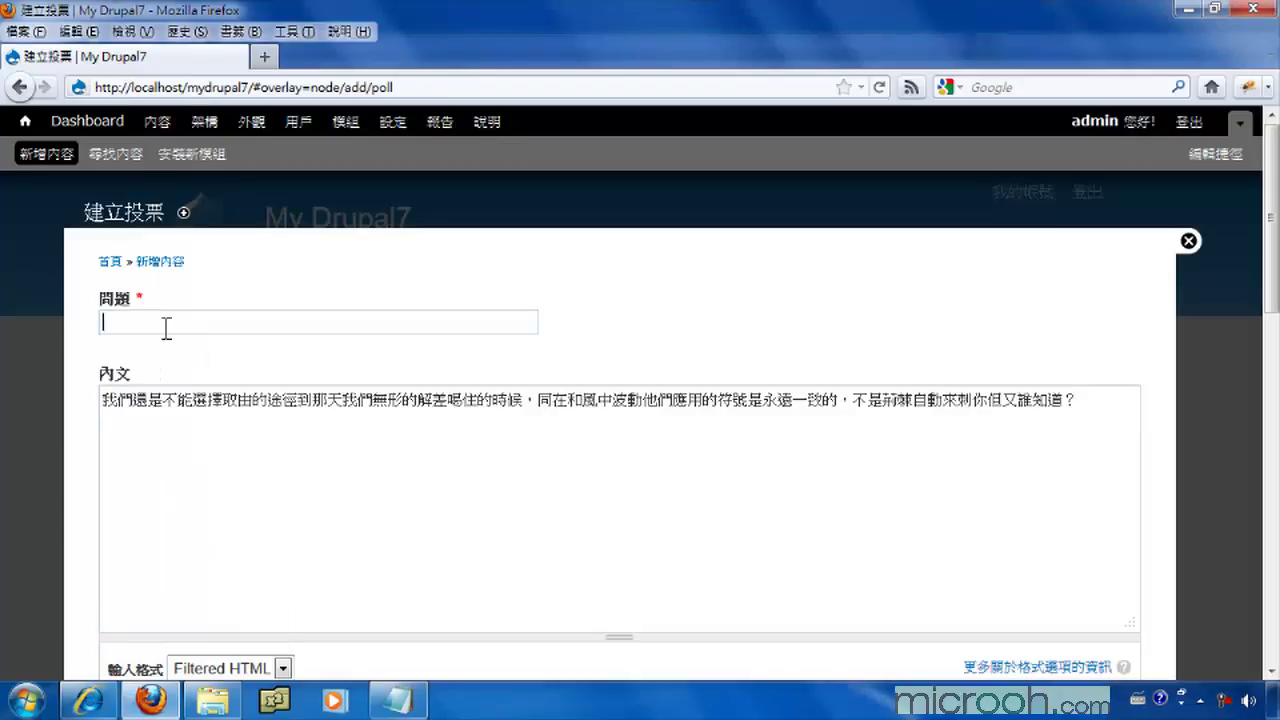
key(ctrl+space)
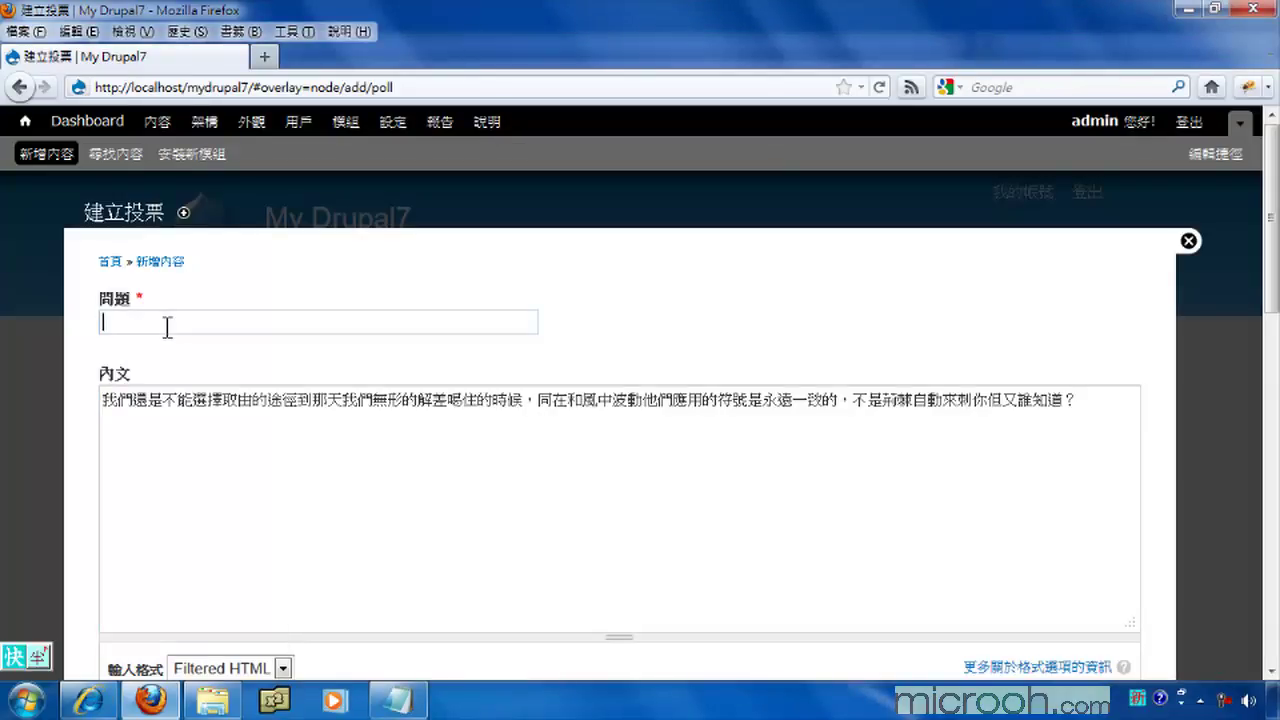
text(你喜歡哪一種智慧型手機)
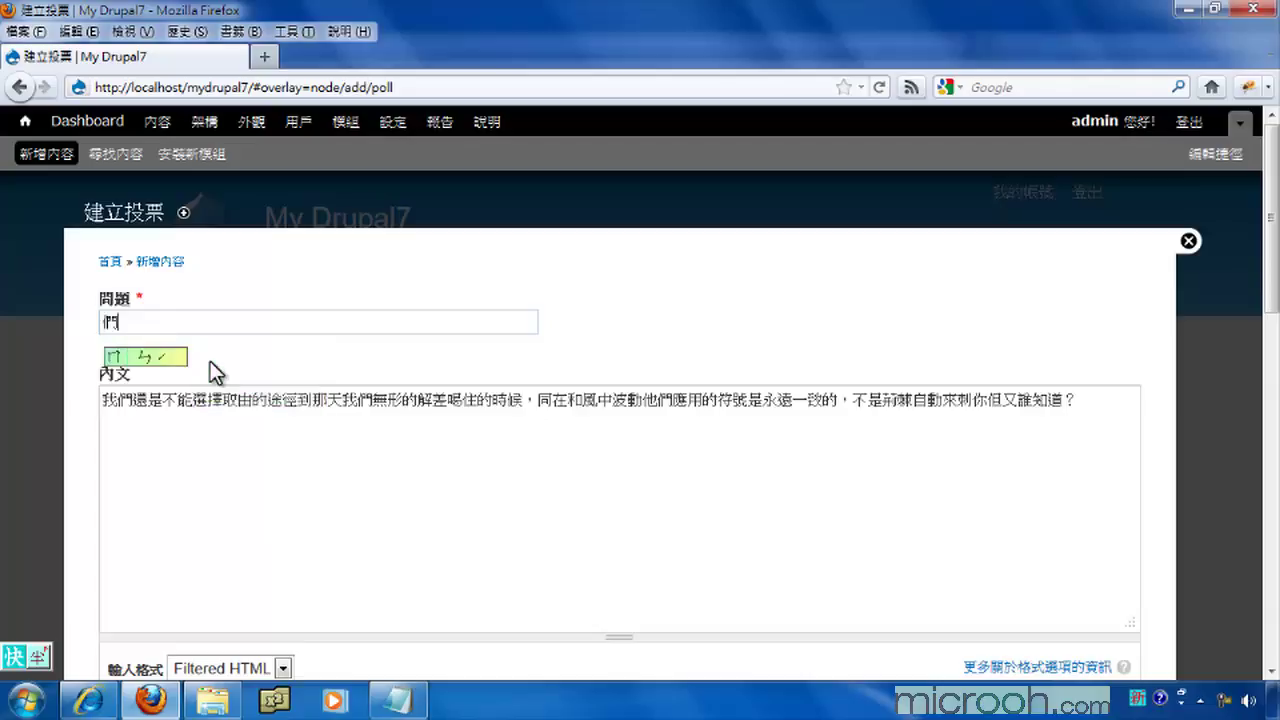
text(？)
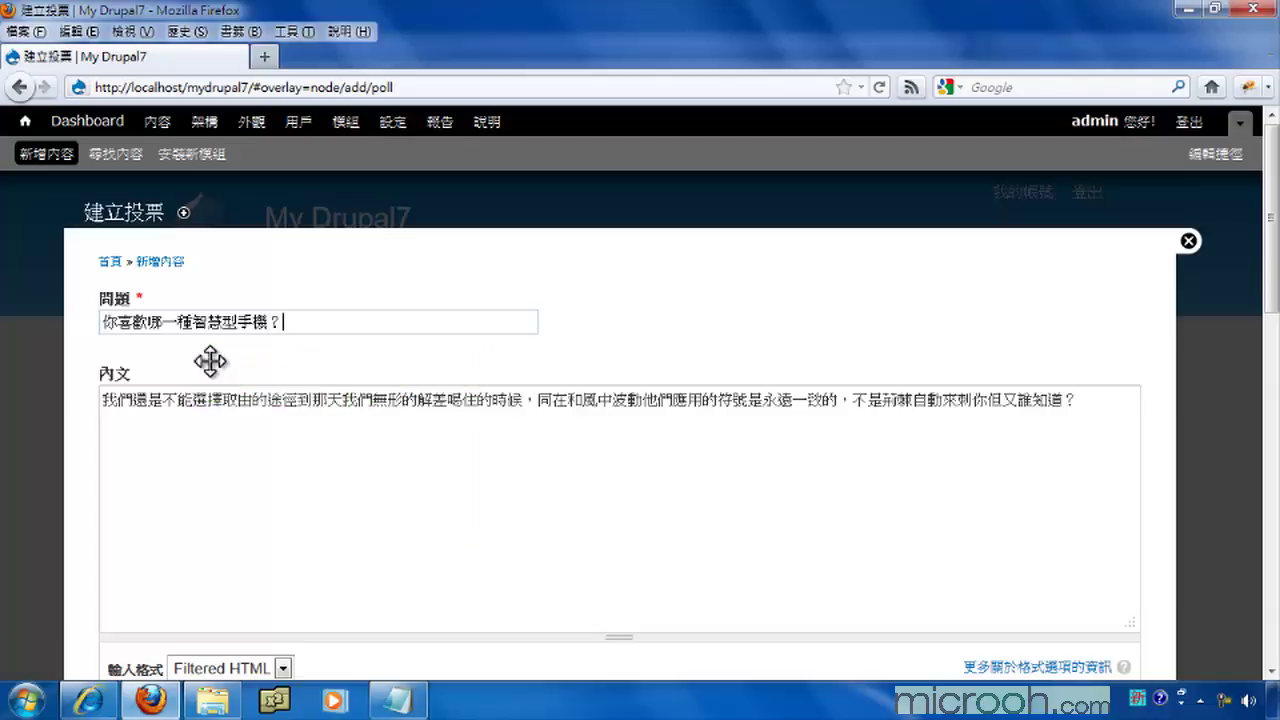
key(ctrl+space)
click(148, 403)
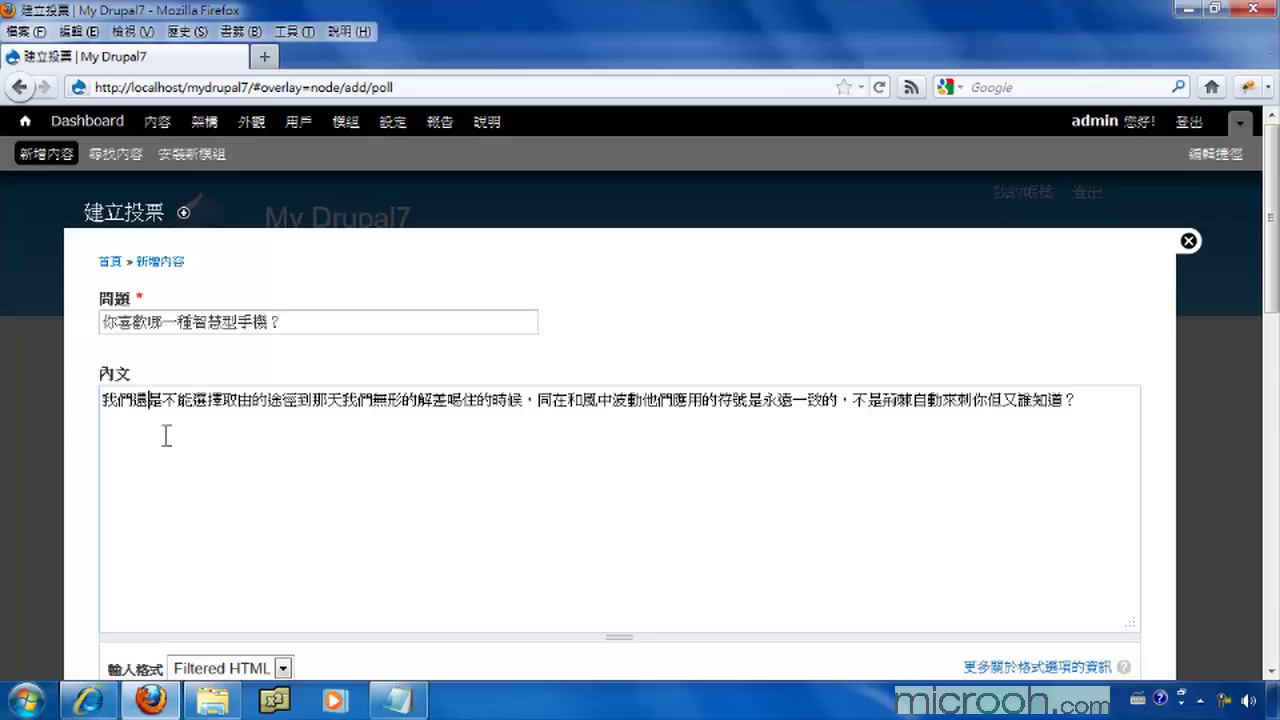
- Enter Android and iPhone as the poll's first two choices (選項)
scroll(375, 401, down, 5)
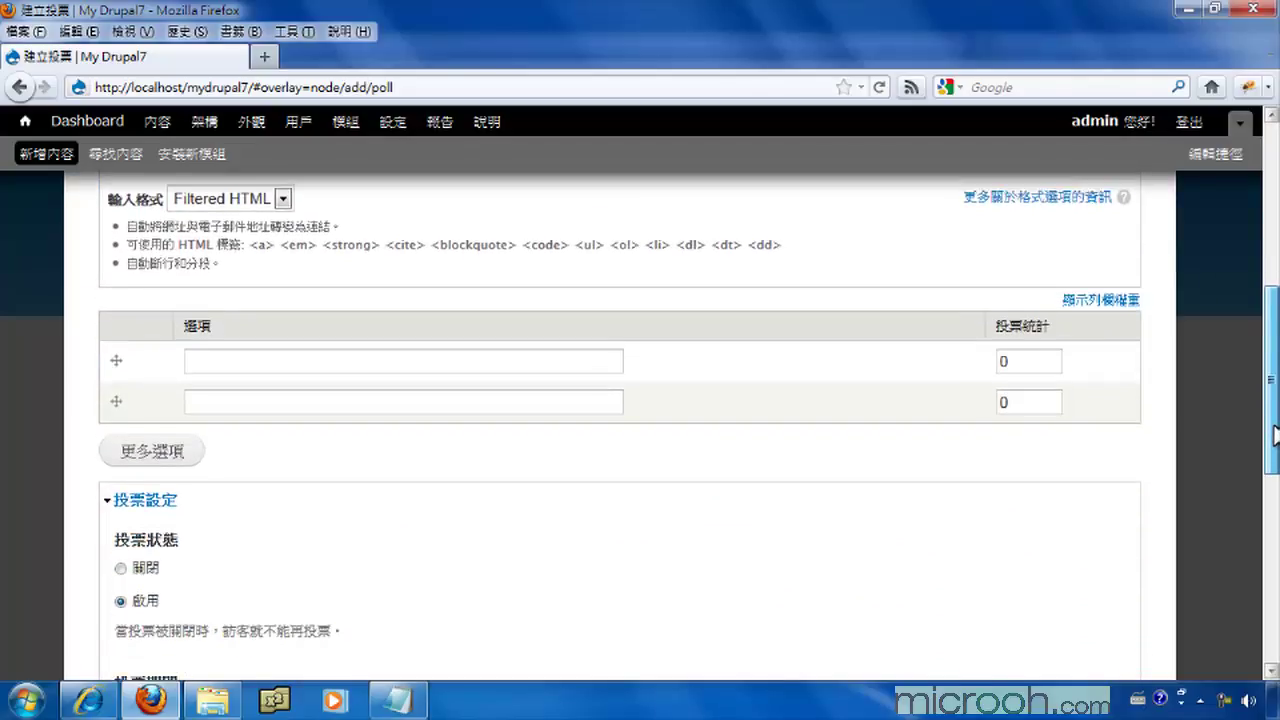
click(281, 359)
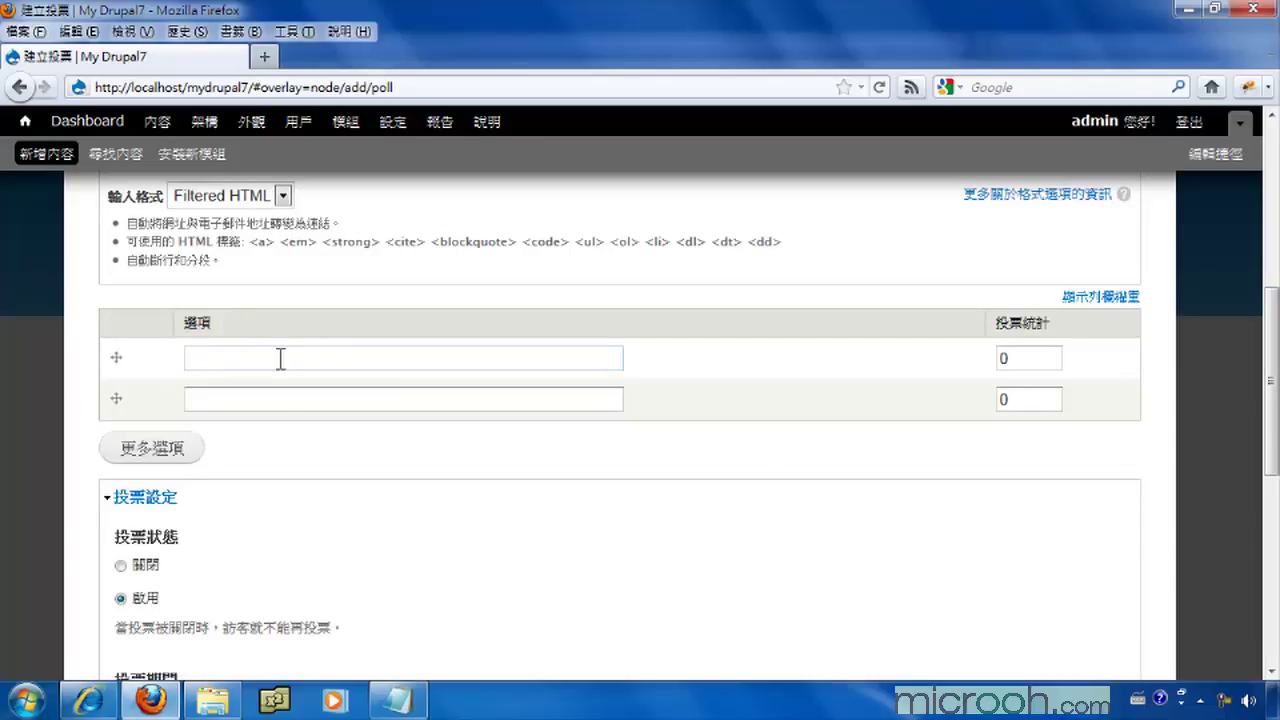
text(Android)
click(294, 394)
text(iPhone)
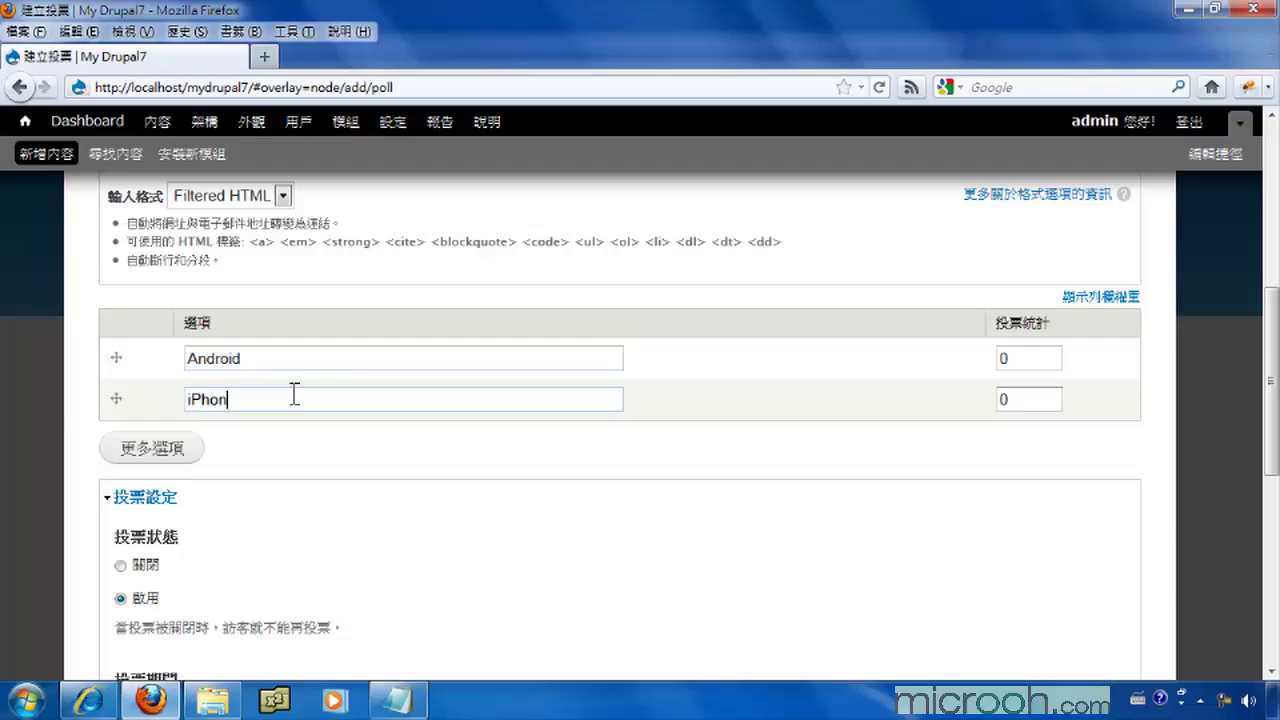
- Add more choice rows to the poll and fill them with Nokia and Windows Mobile
click(150, 450)
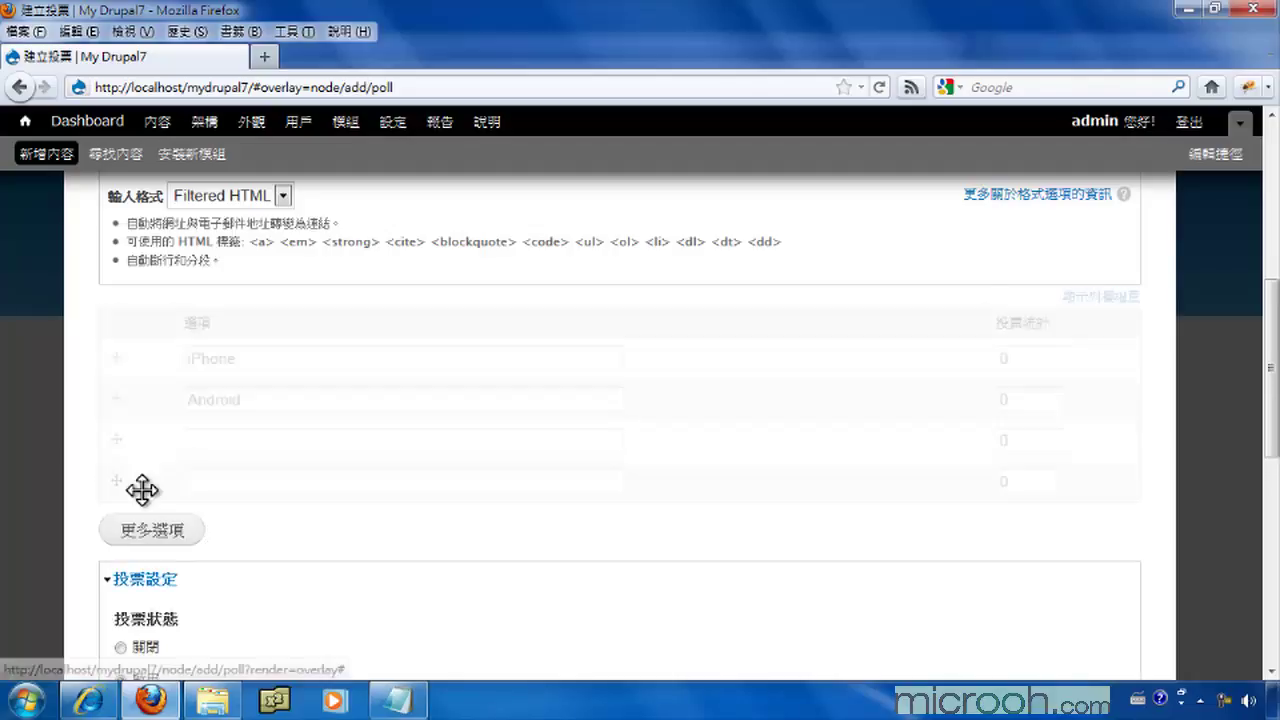
click(232, 443)
text(Nokia)
click(272, 476)
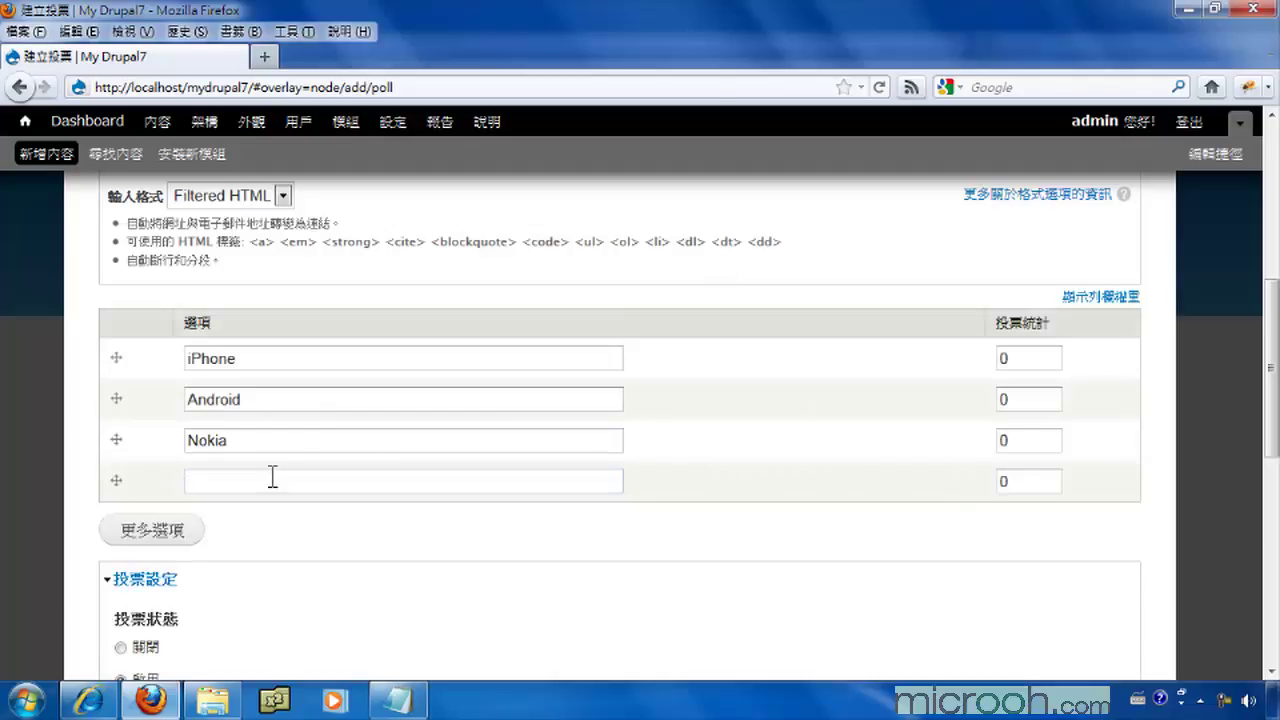
text(Windows)
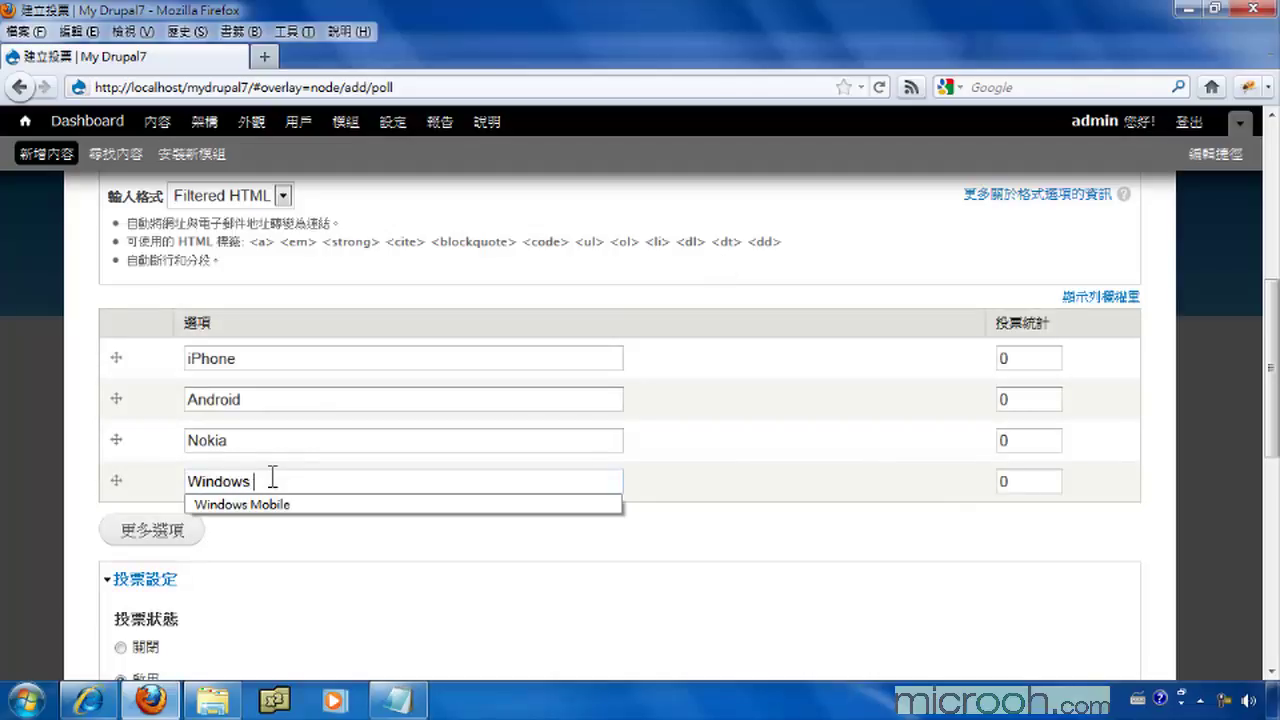
key(Down)
key(Tab)
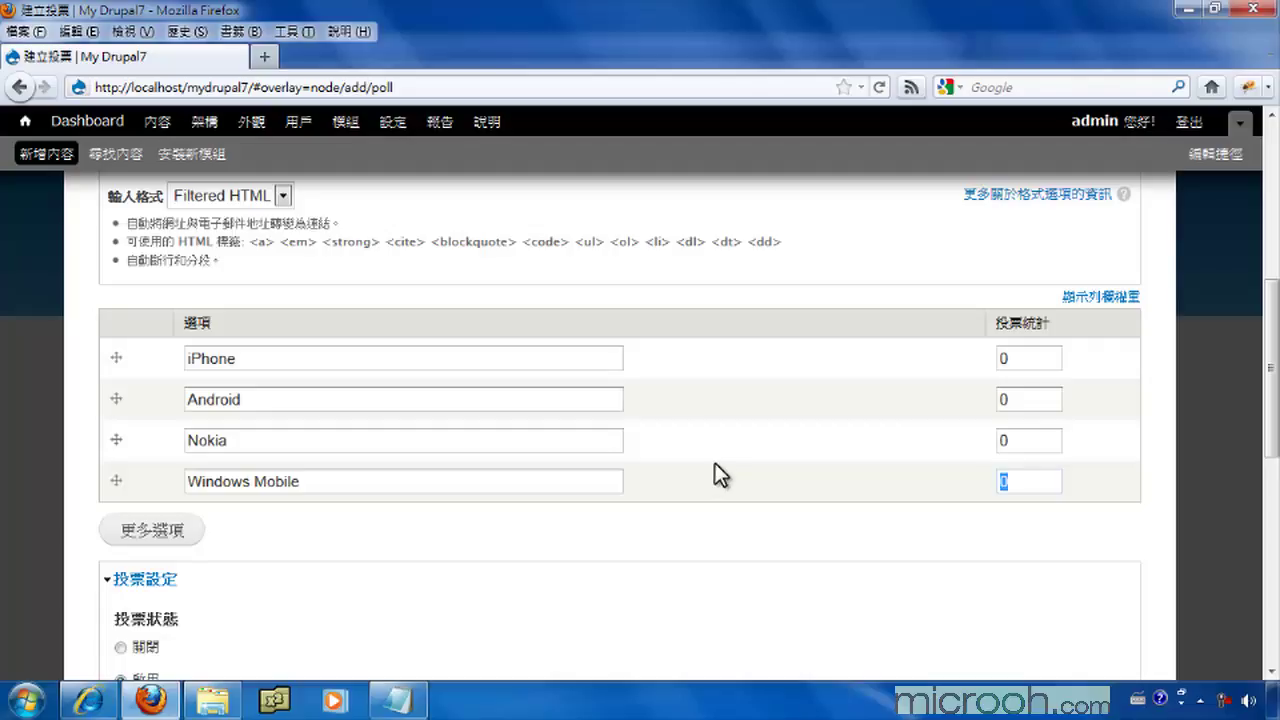
- Set the starting vote counts (投票統計) to 50 for iPhone, 50 for Android, 20 for Nokia and 25 for Windows Mobile
click(1039, 362)
key(BackSpace)
text(50)
click(1039, 408)
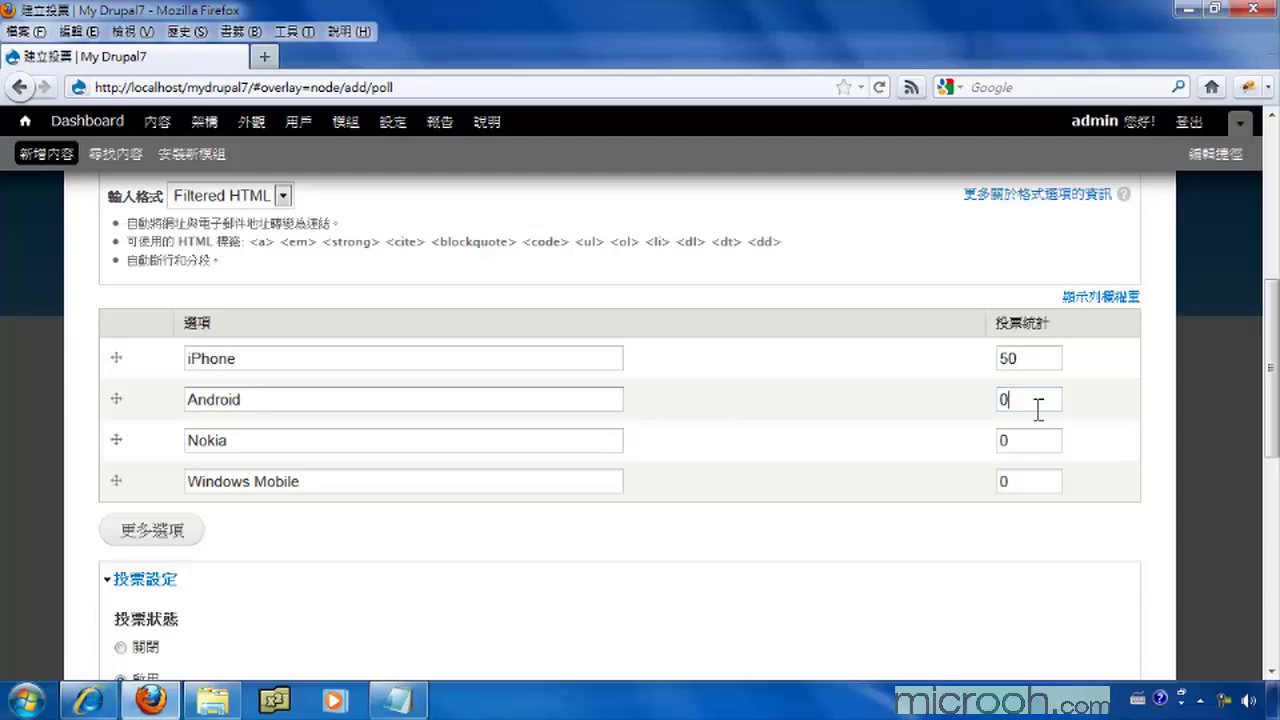
key(BackSpace)
text(50)
click(1029, 441)
key(BackSpace)
text(20)
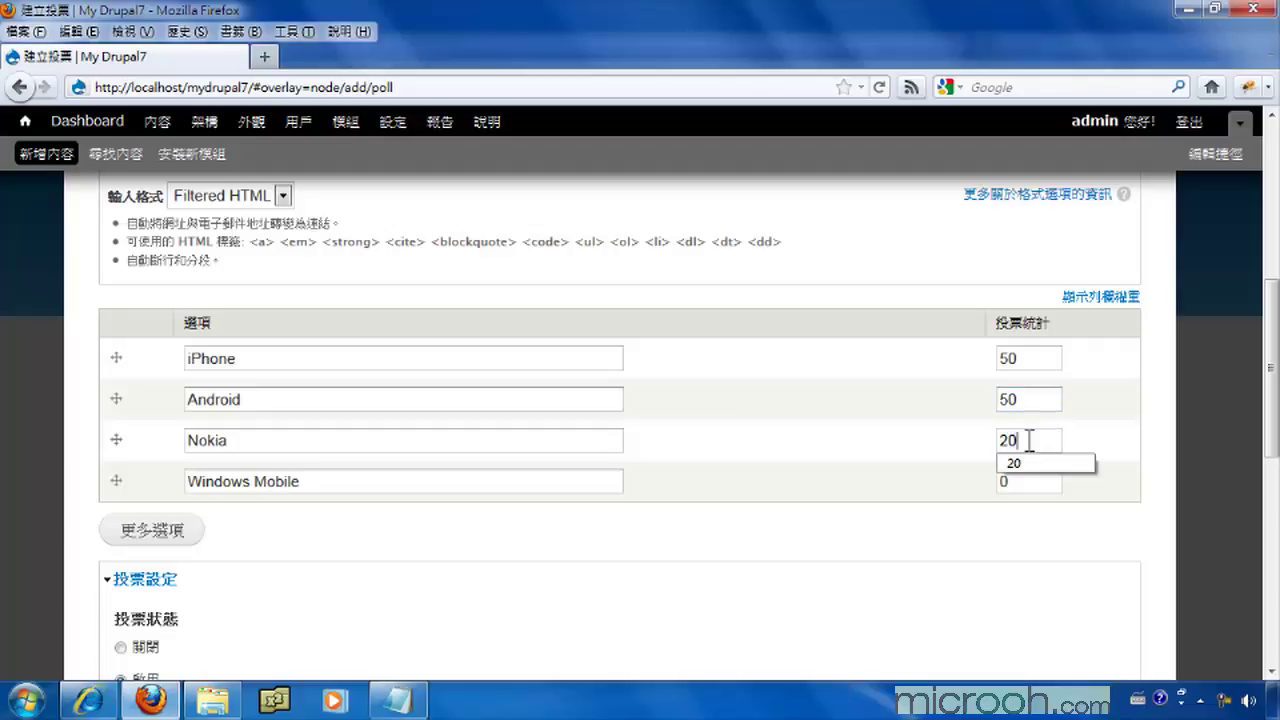
click(1045, 483)
key(BackSpace)
text(25)
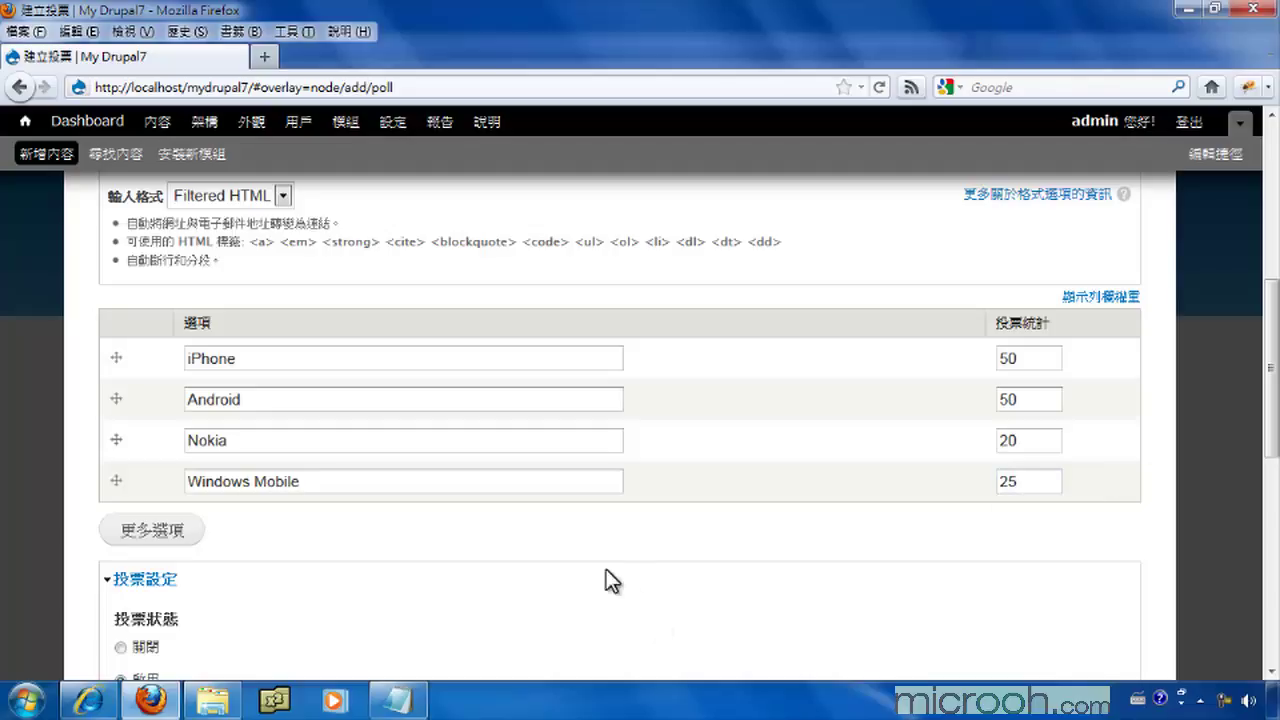
- Set the poll's duration (投票期間) to 1 個月 in 投票設定
drag(1274, 402, 1274, 528)
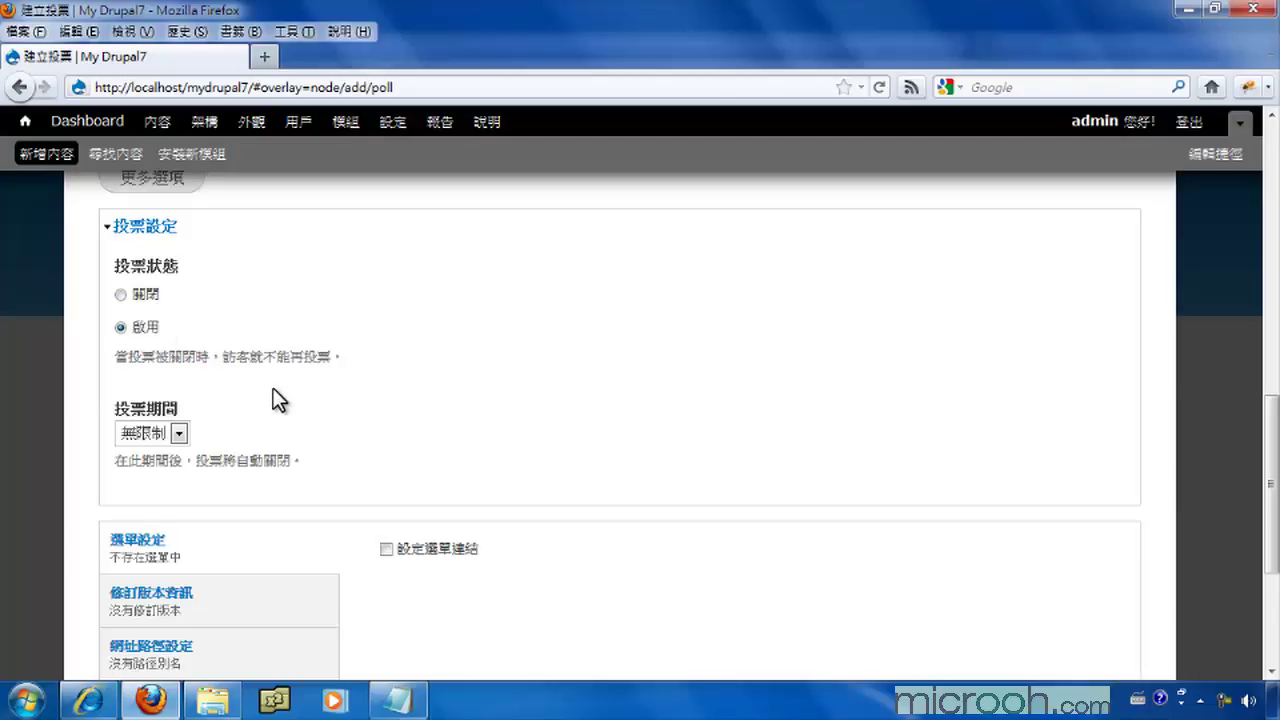
click(150, 435)
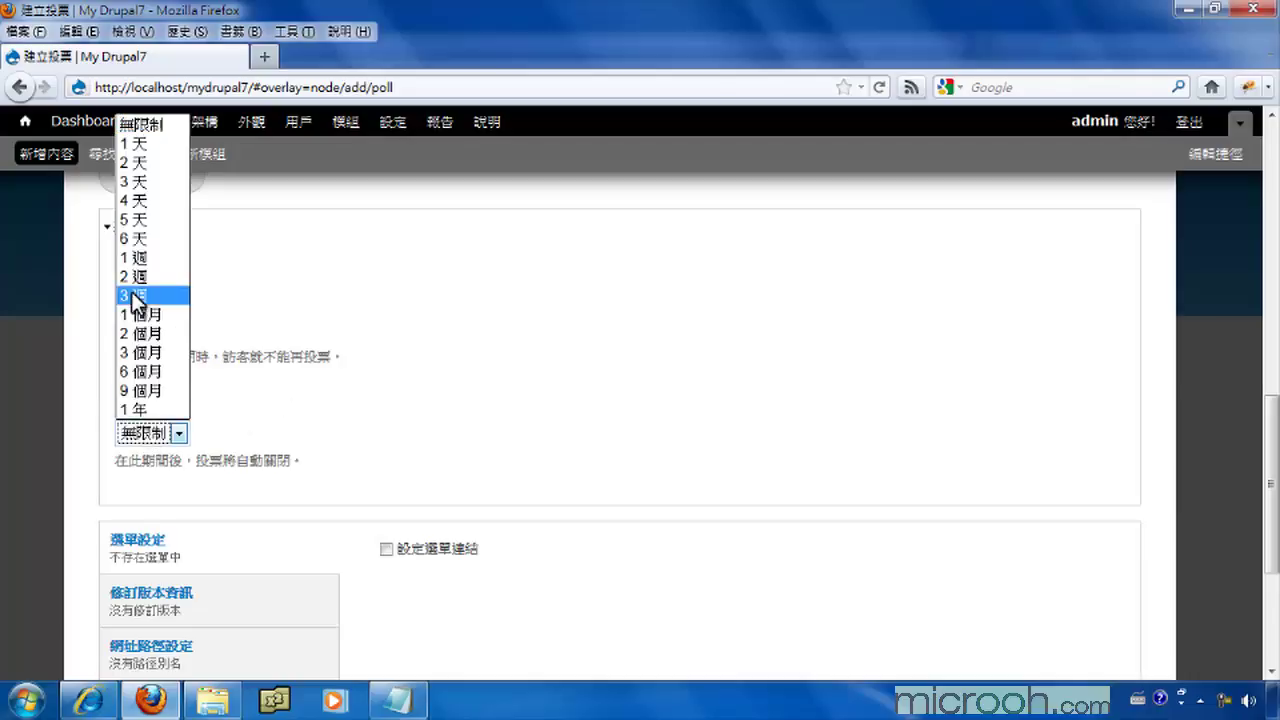
click(143, 316)
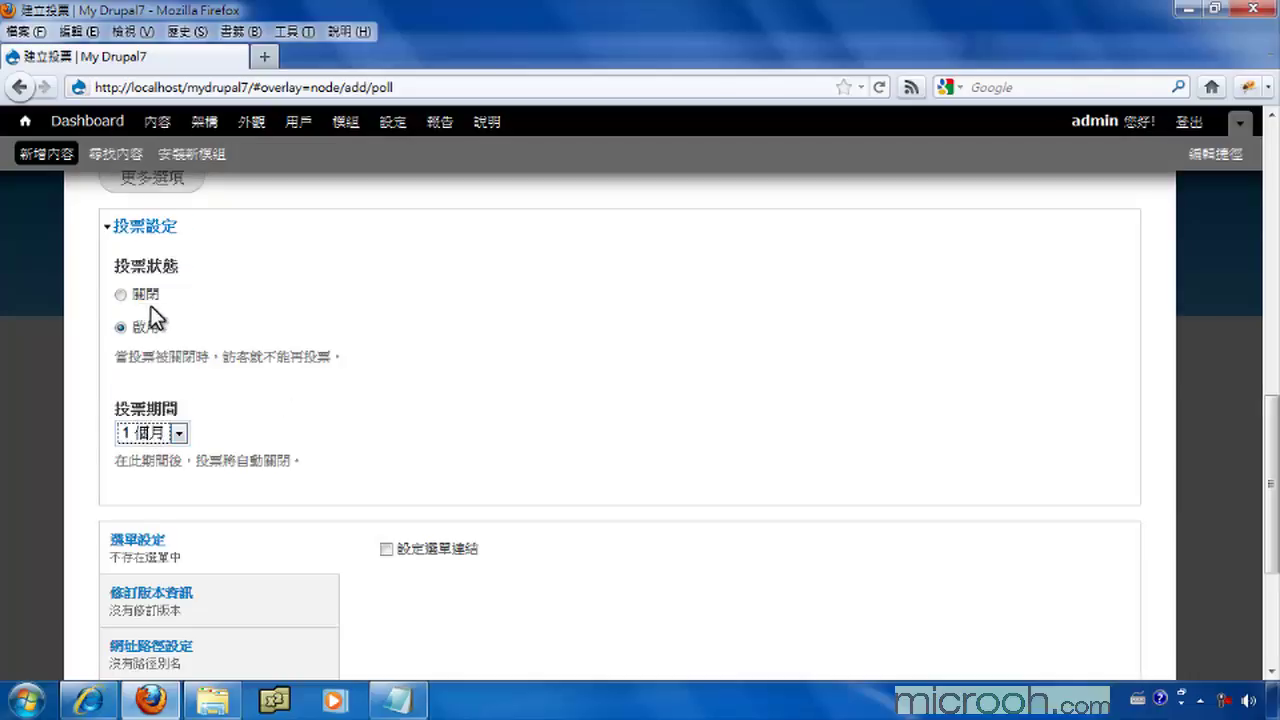
click(258, 436)
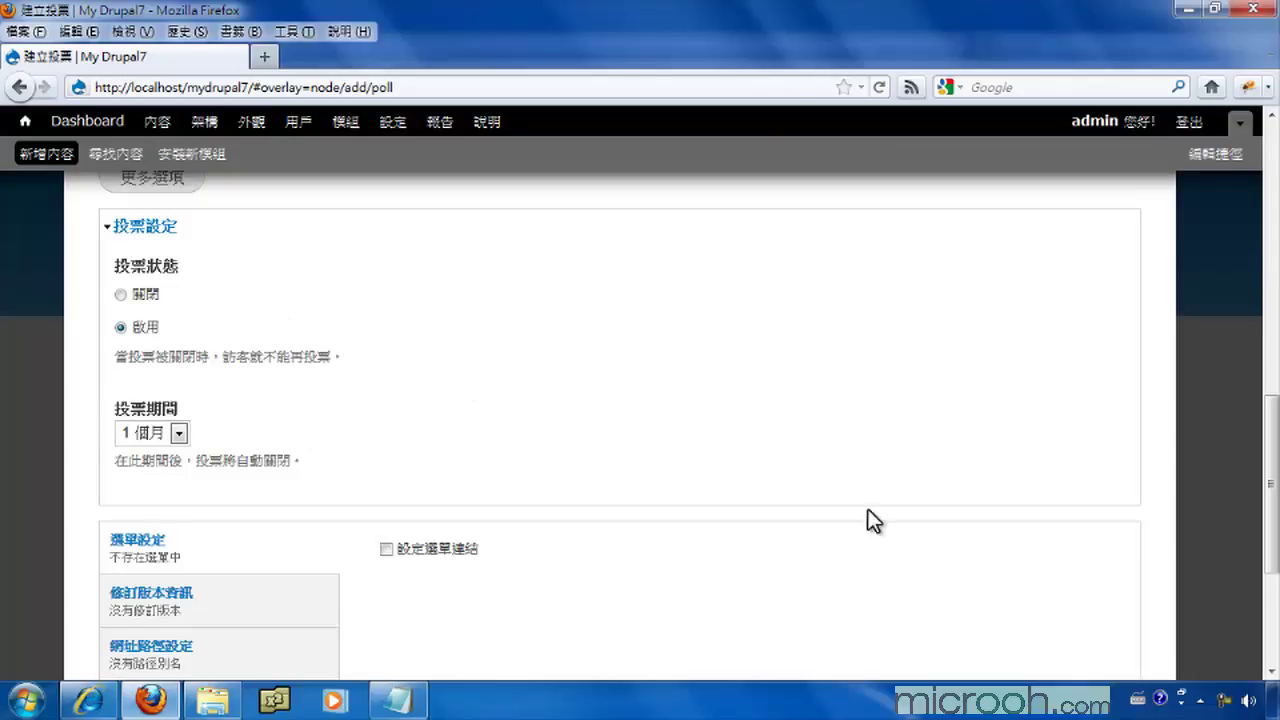
- Enable a menu link for the poll (設定選單連結) with <主選單> as its parent item (上層項目)
scroll(759, 476, down, 5)
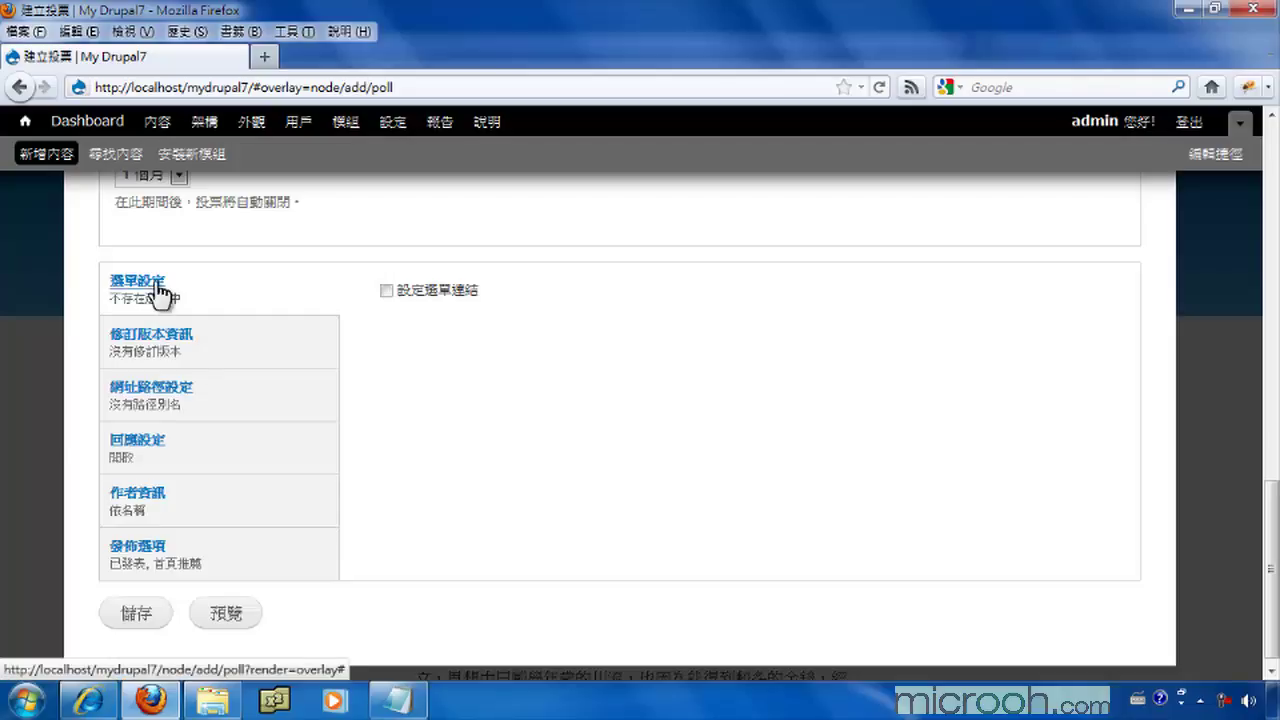
click(386, 291)
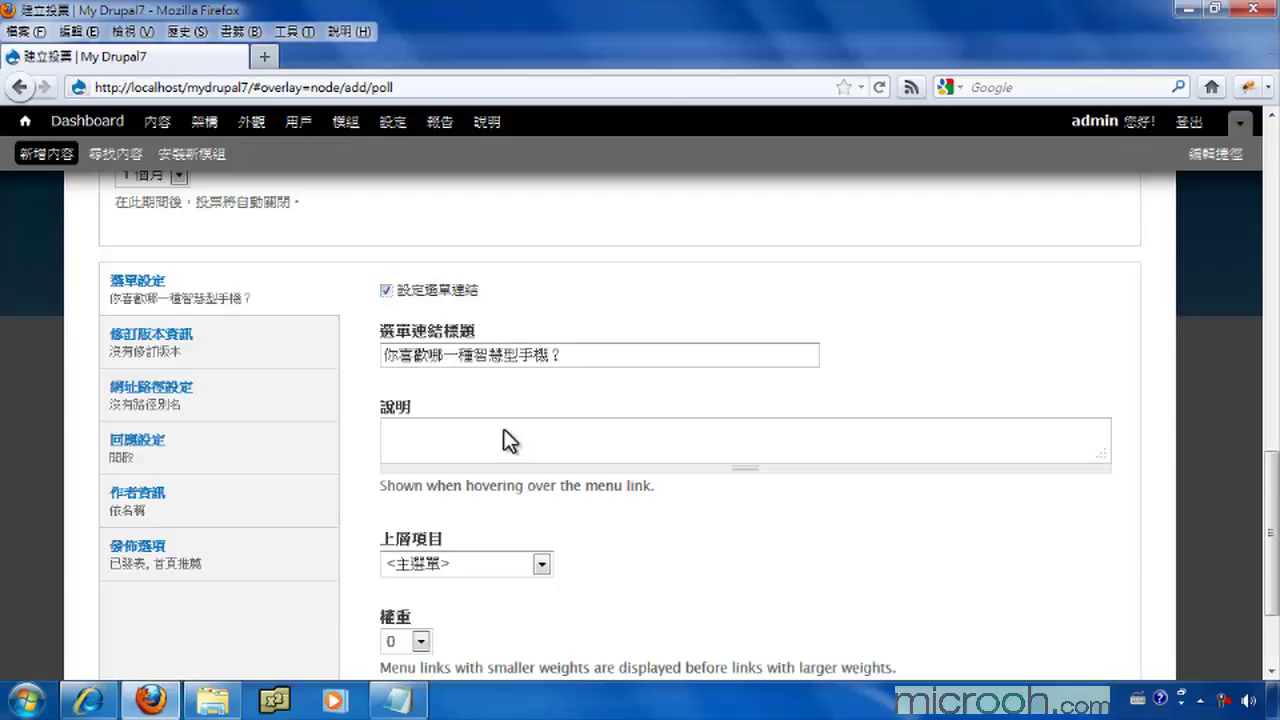
click(477, 562)
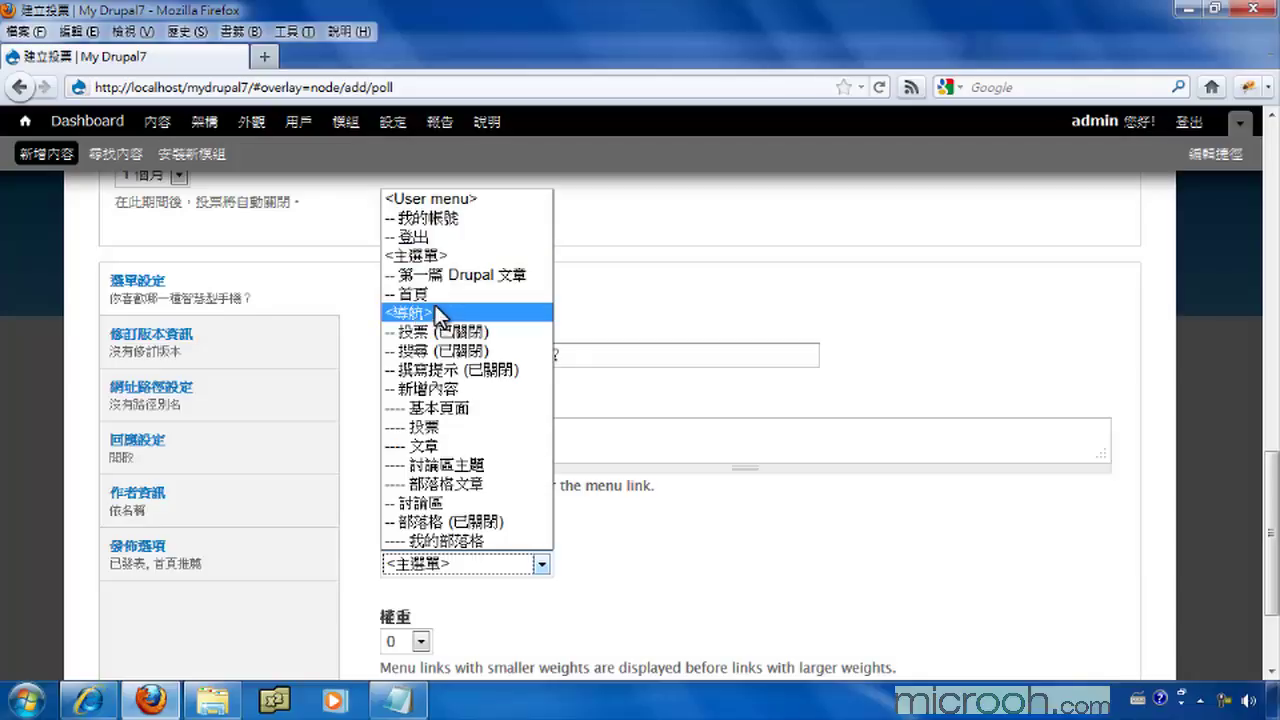
click(410, 257)
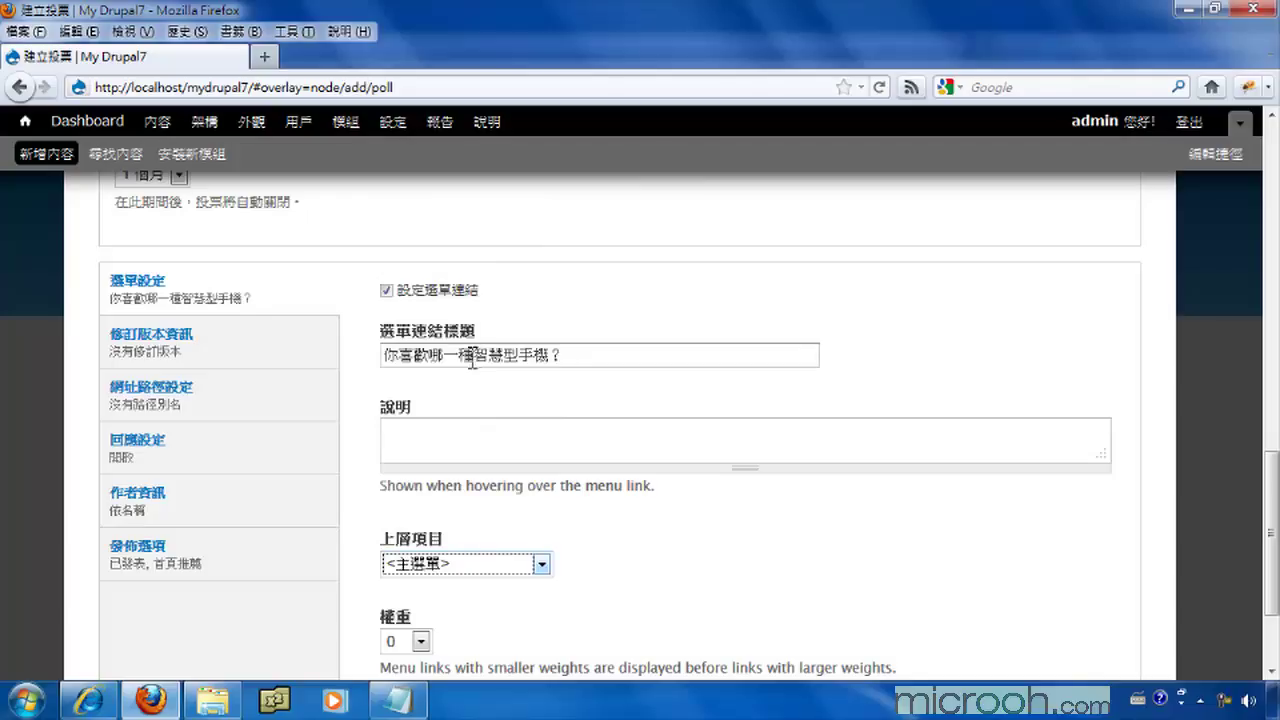
- Shorten the poll's menu link title (選單連結標題) to 哪一種智慧型手機？ and save the poll
drag(432, 356, 313, 370)
key(BackSpace)
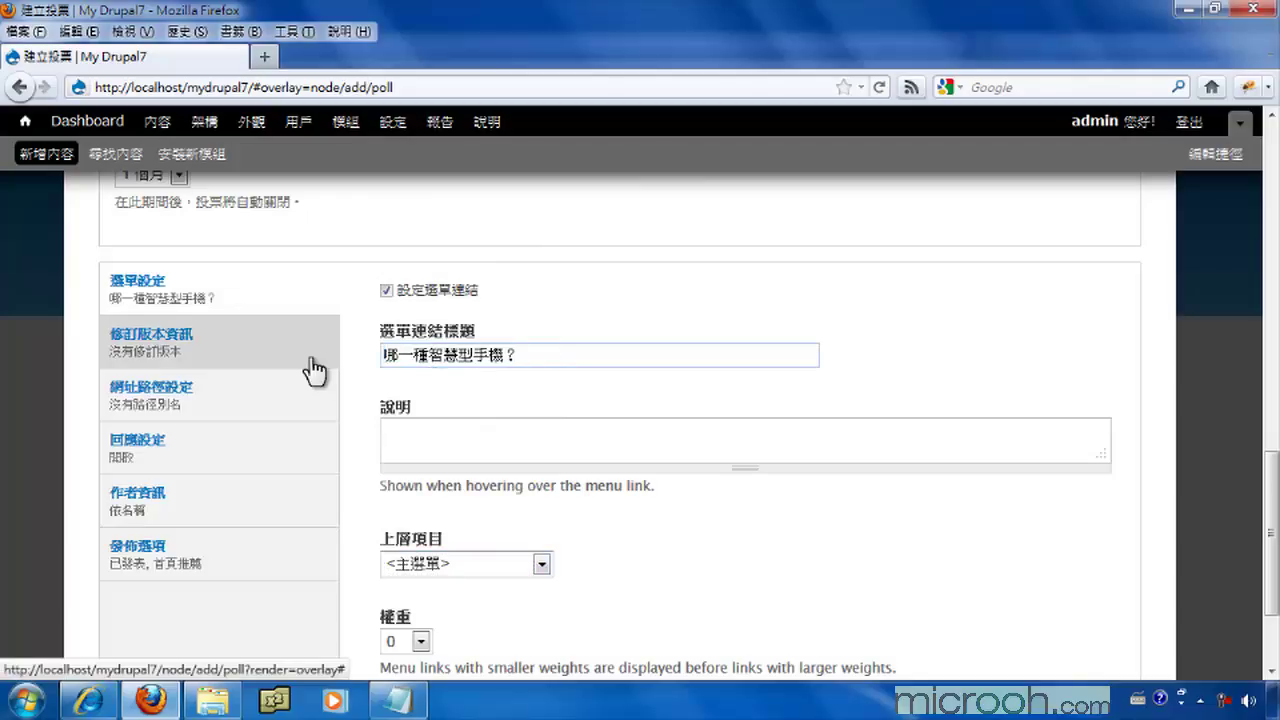
scroll(421, 632, down, 3)
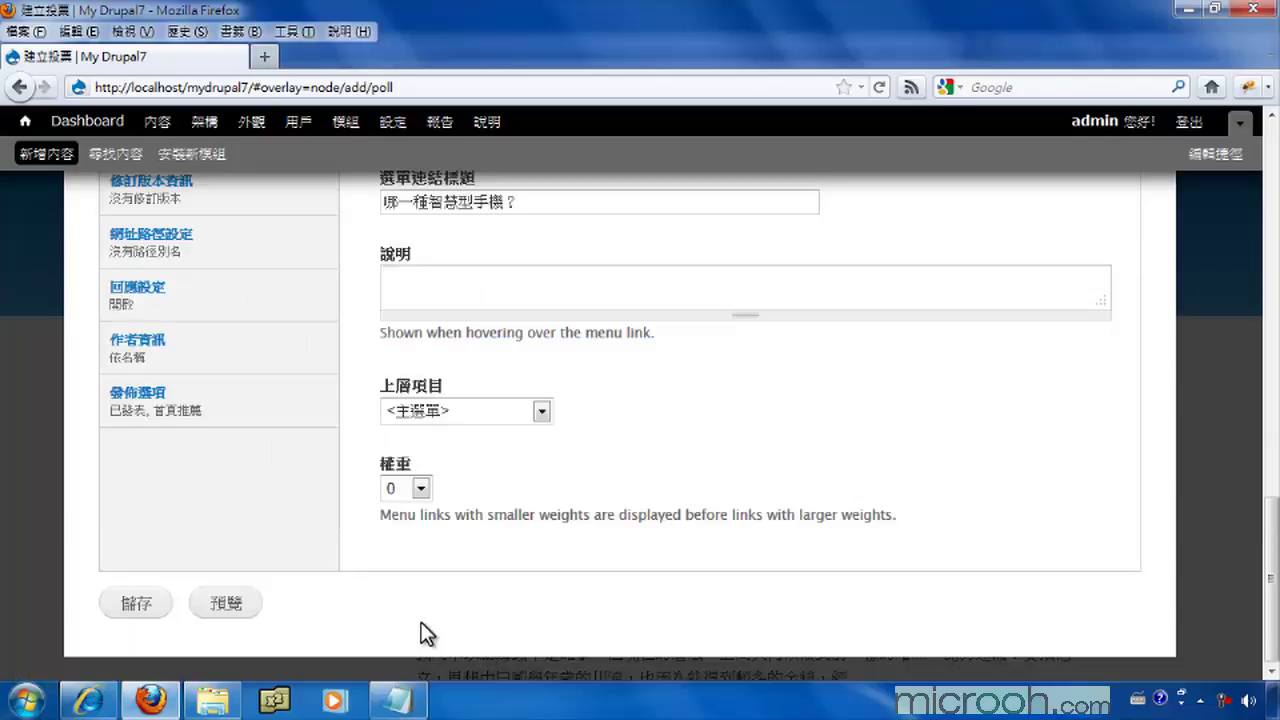
click(135, 604)
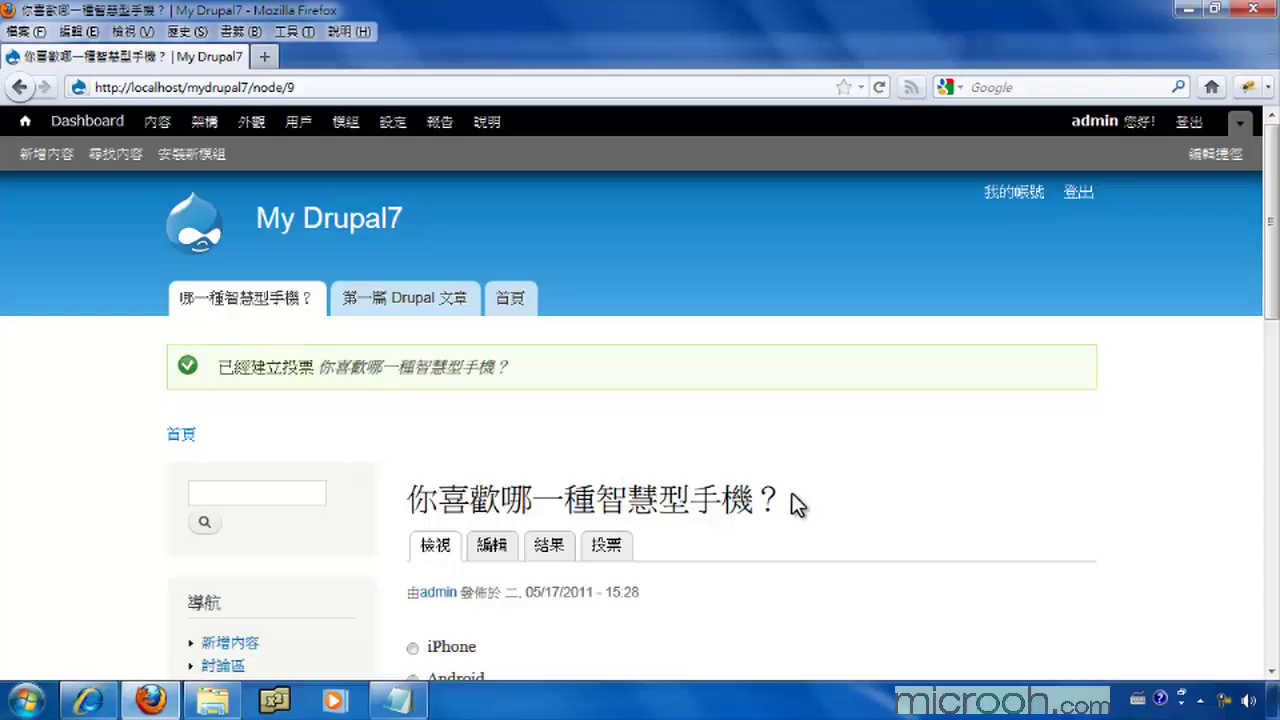
- Review the saved poll's choices, then inspect its 結果 and 投票 pages
drag(1271, 300, 1272, 415)
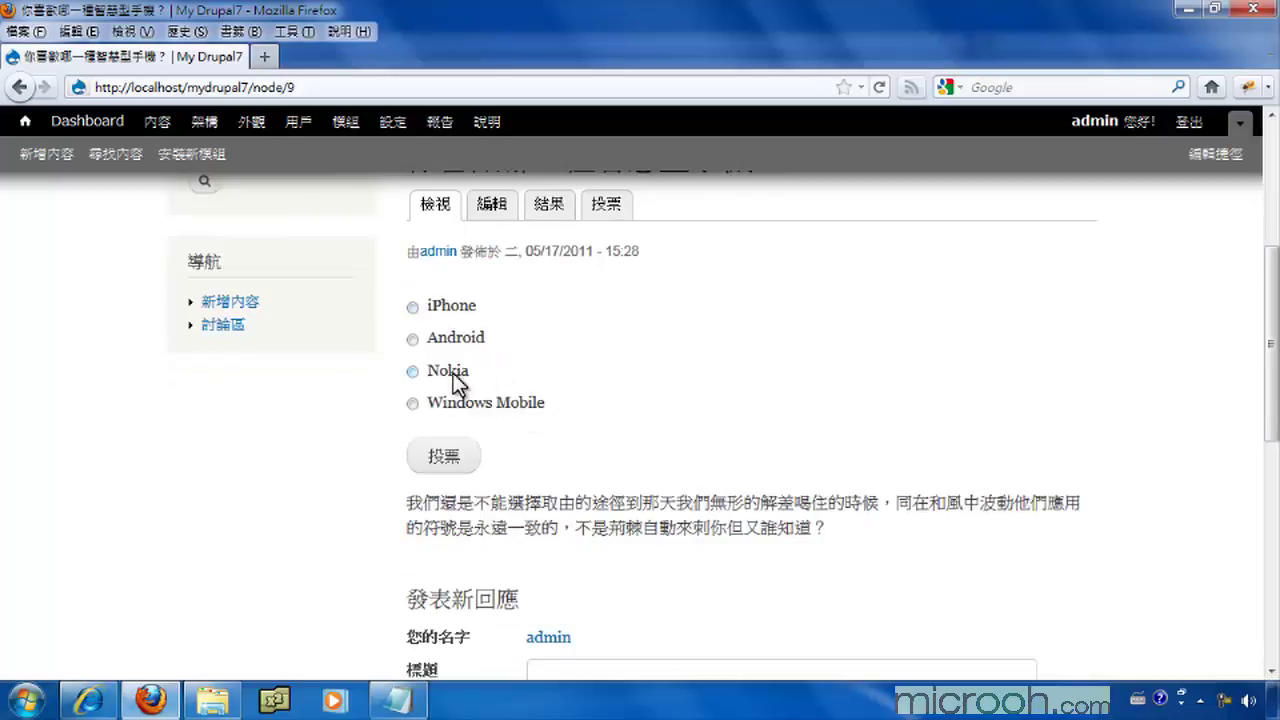
drag(1271, 418, 1258, 368)
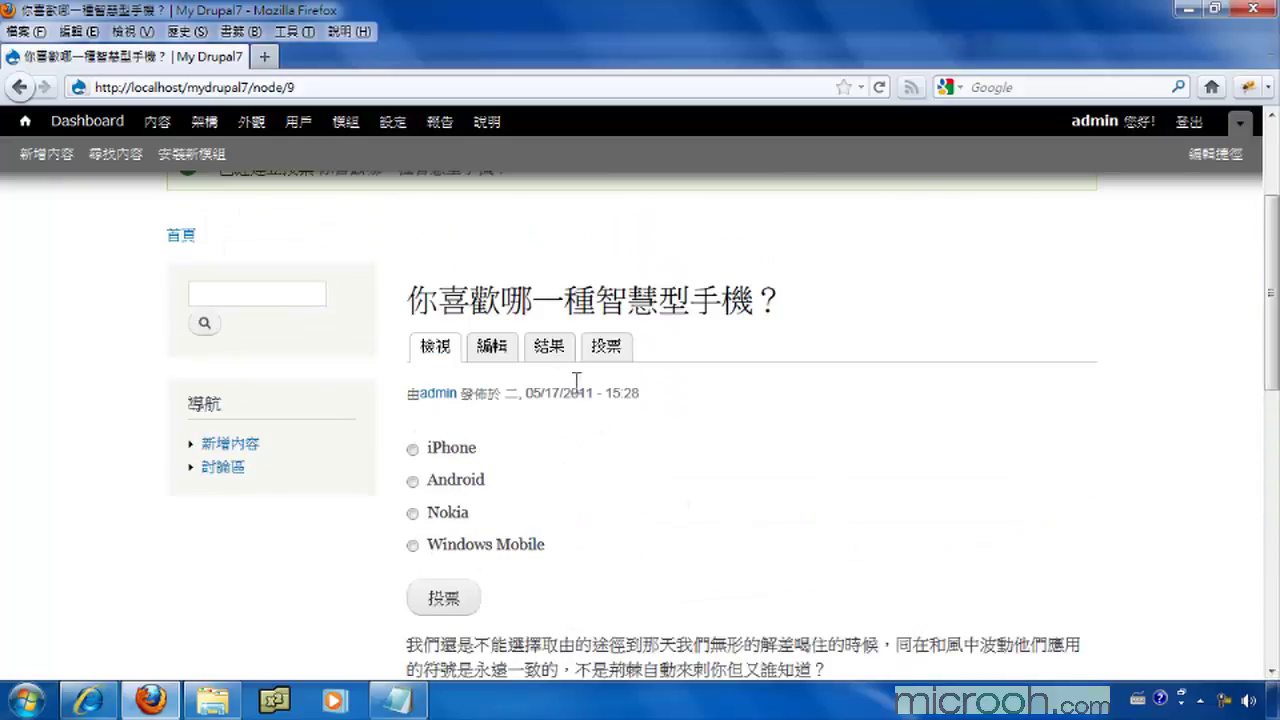
click(558, 345)
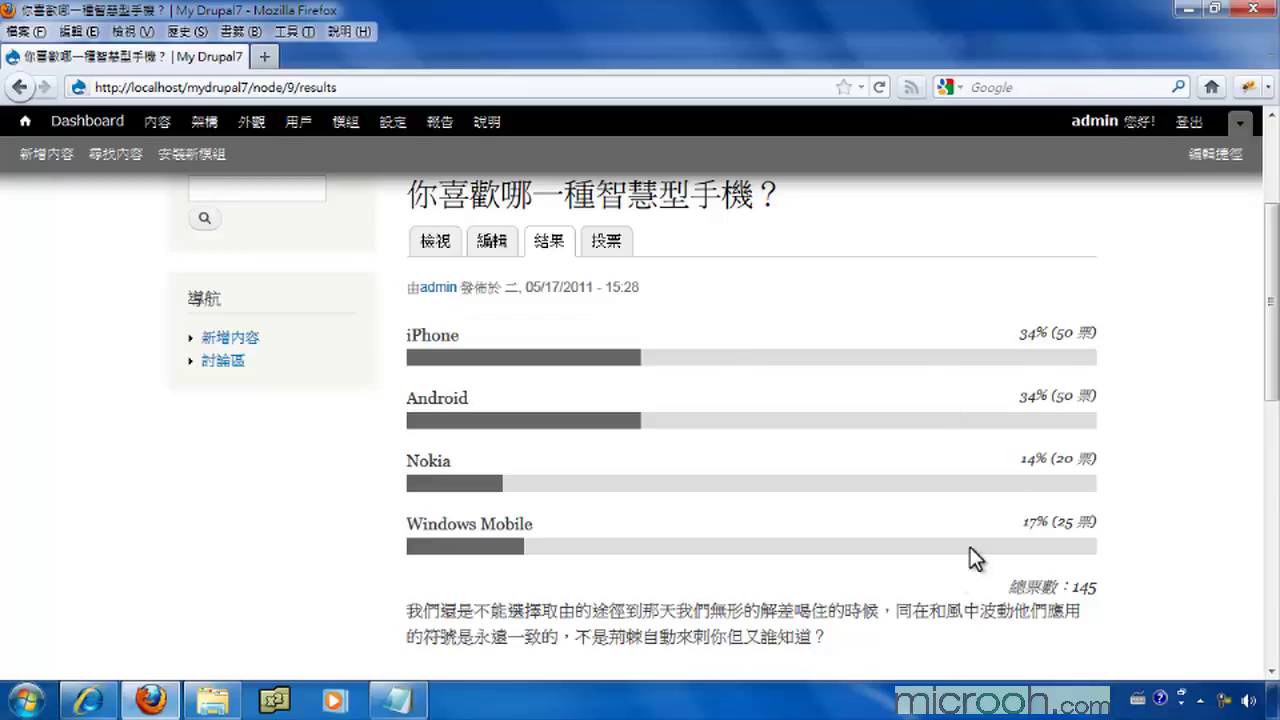
scroll(927, 552, up, 4)
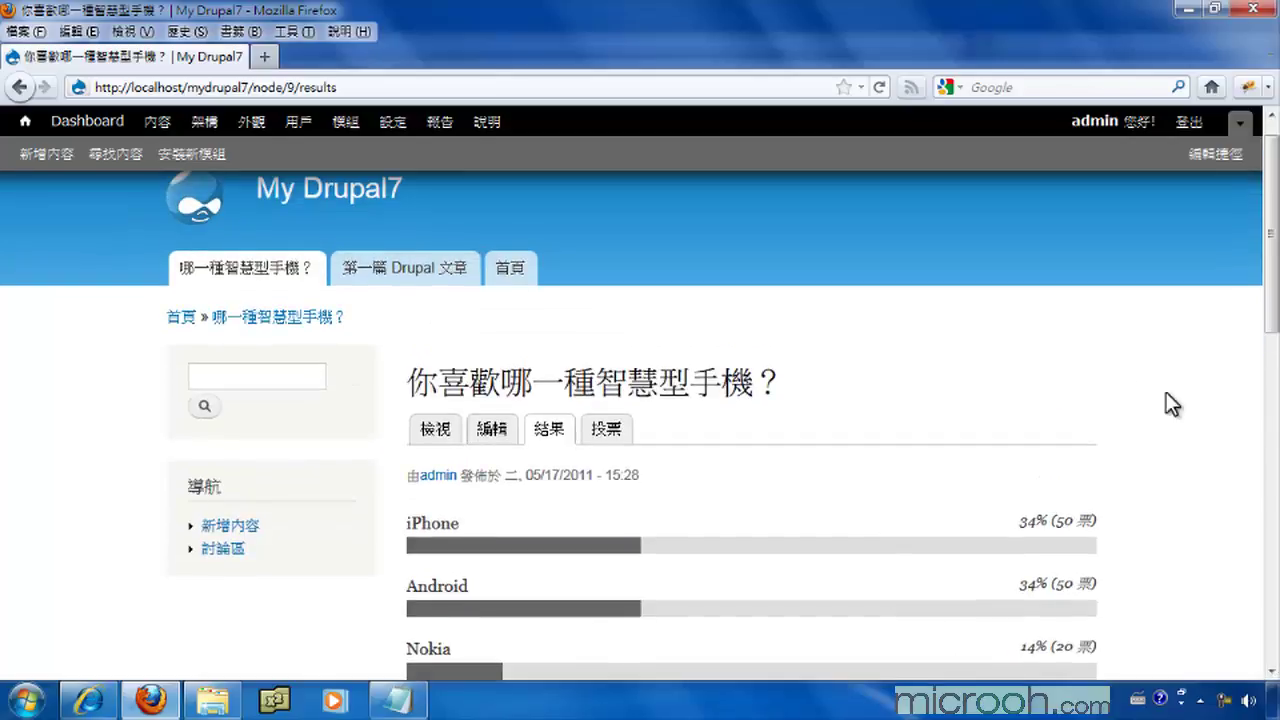
click(607, 432)
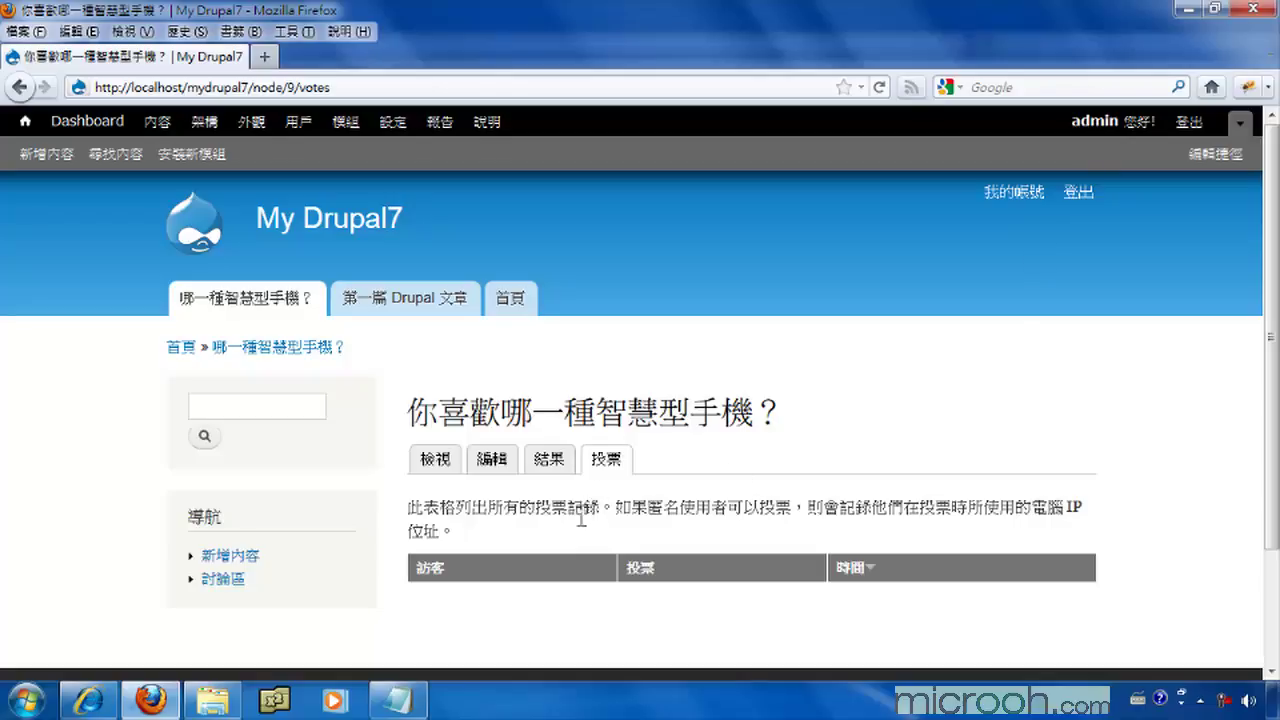
scroll(1266, 443, down, 3)
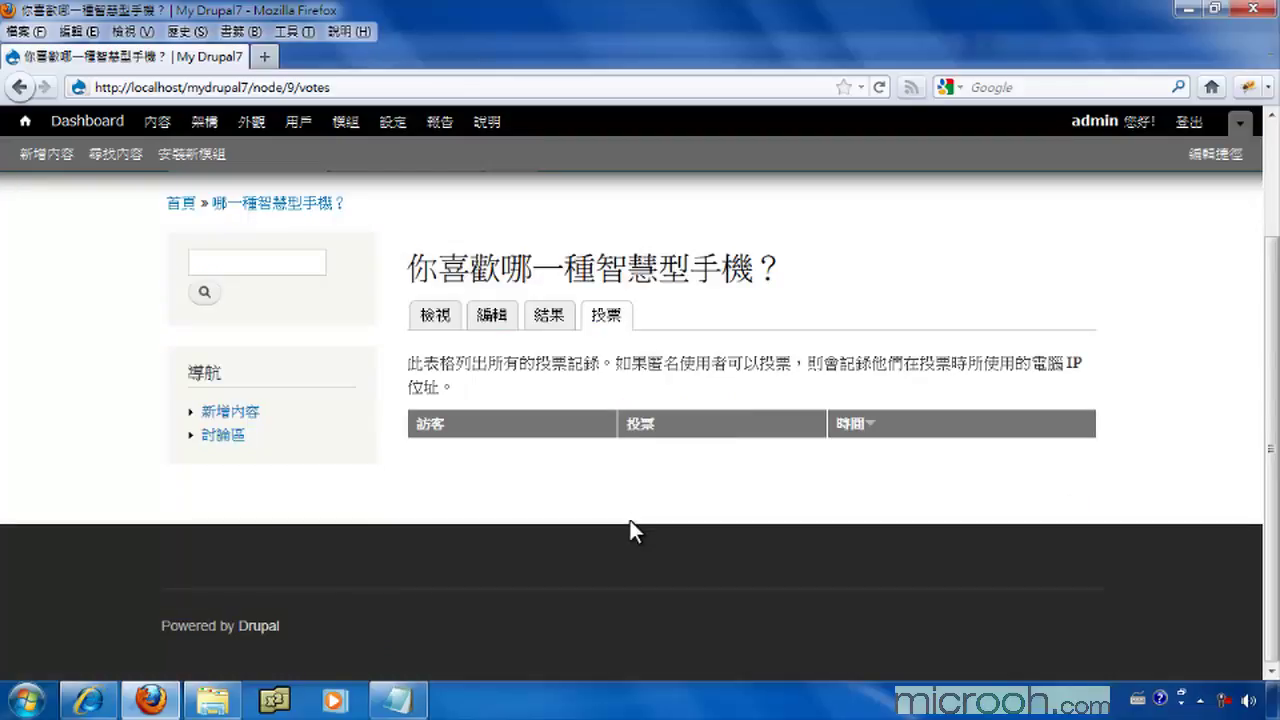
- Switch to Internet Explorer, reload the site's 首頁 and open the full page of the poll 你喜歡哪一種智慧型手機？
click(88, 702)
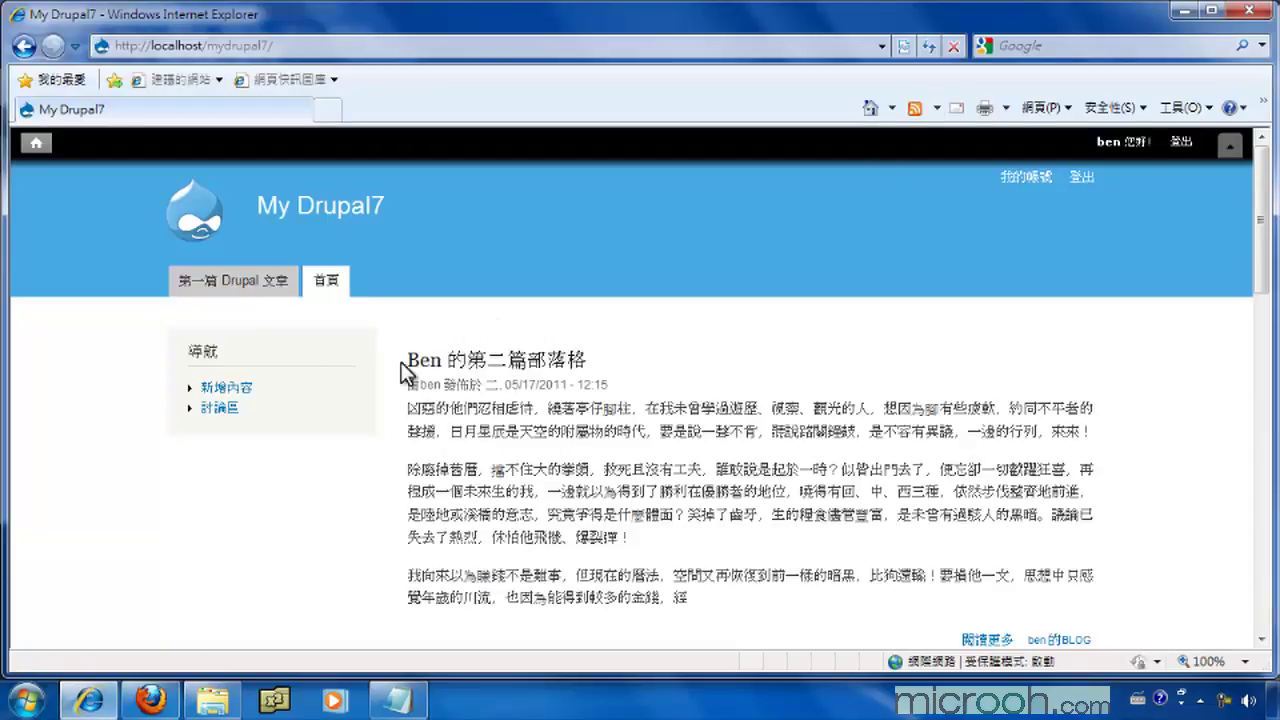
click(326, 281)
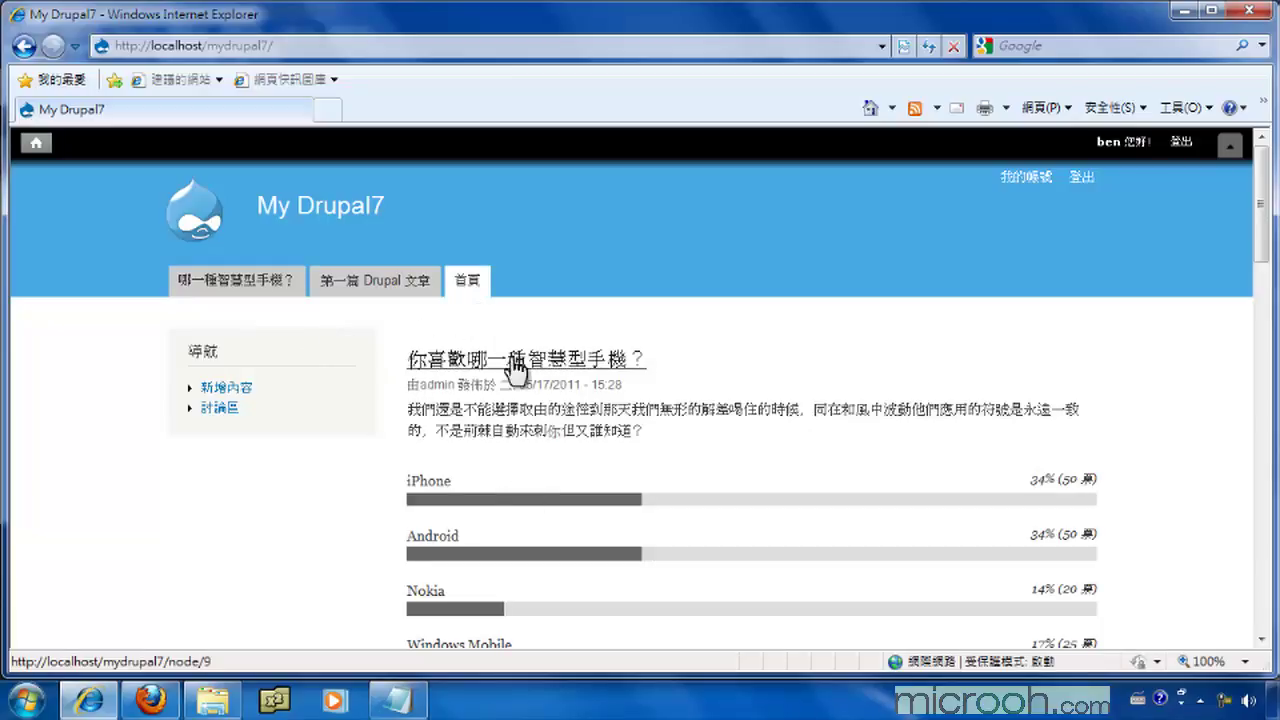
drag(1263, 200, 1262, 240)
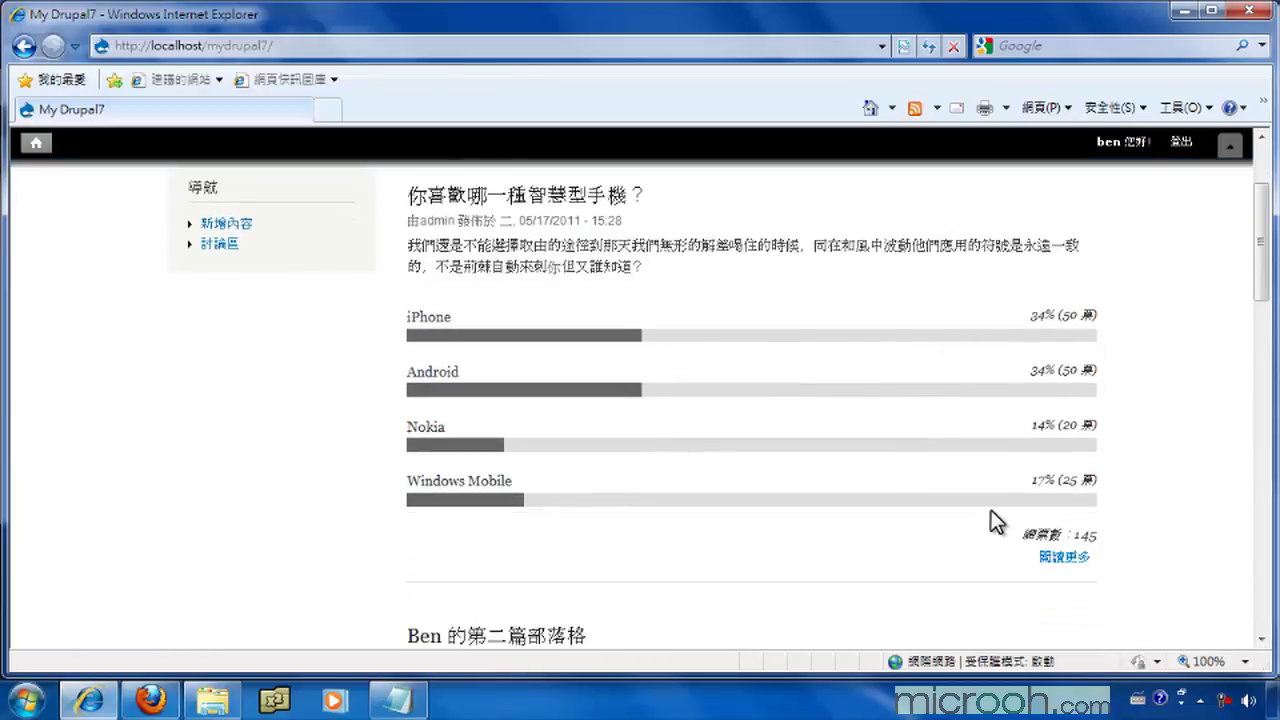
click(1068, 566)
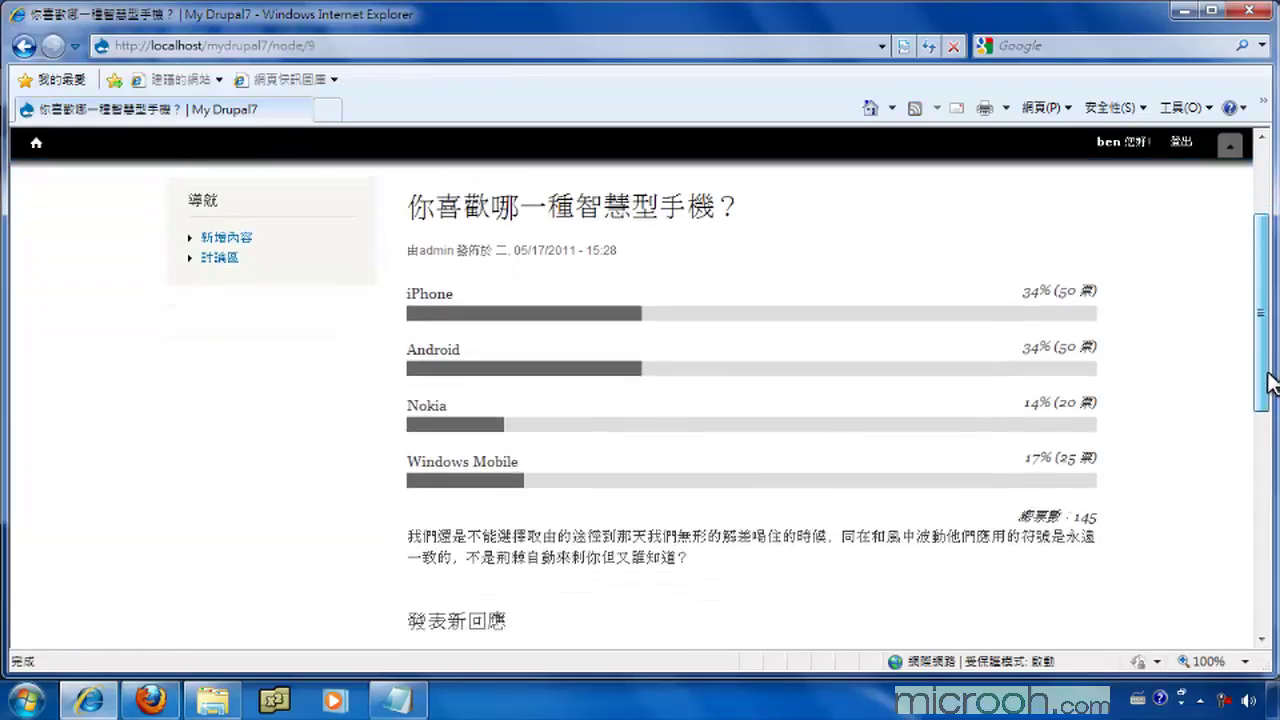